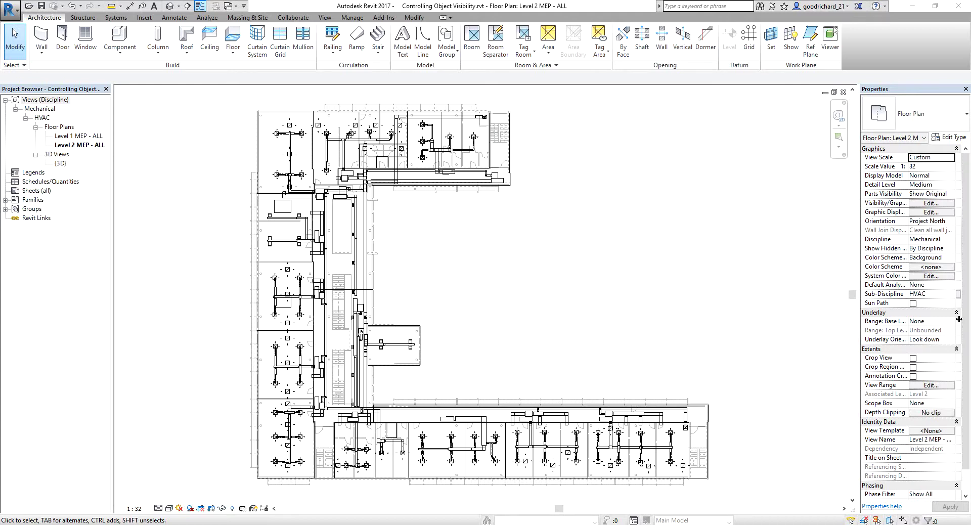
- Examine the properties of the vertical supply duct in the upper-left room of the Level 2 MEP - ALL floor plan, widening the properties palette
double_click(93, 146)
left_click(560, 290)
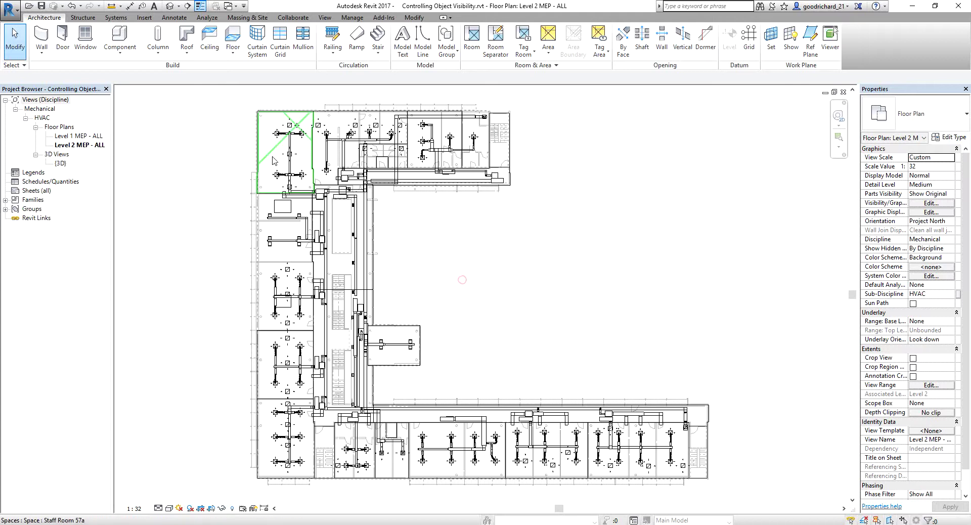
scroll(278, 151, "up", 5)
scroll(291, 149, "up", 3)
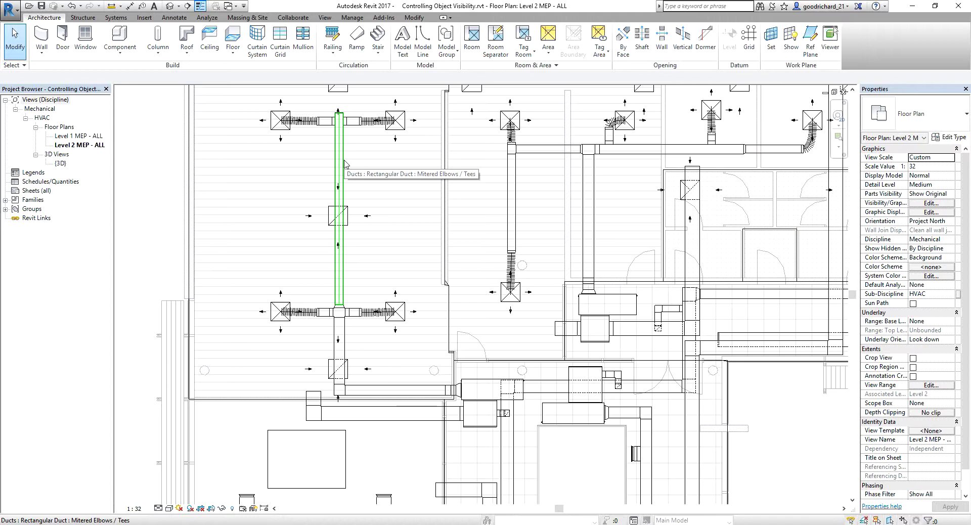
scroll(337, 187, "down", 2)
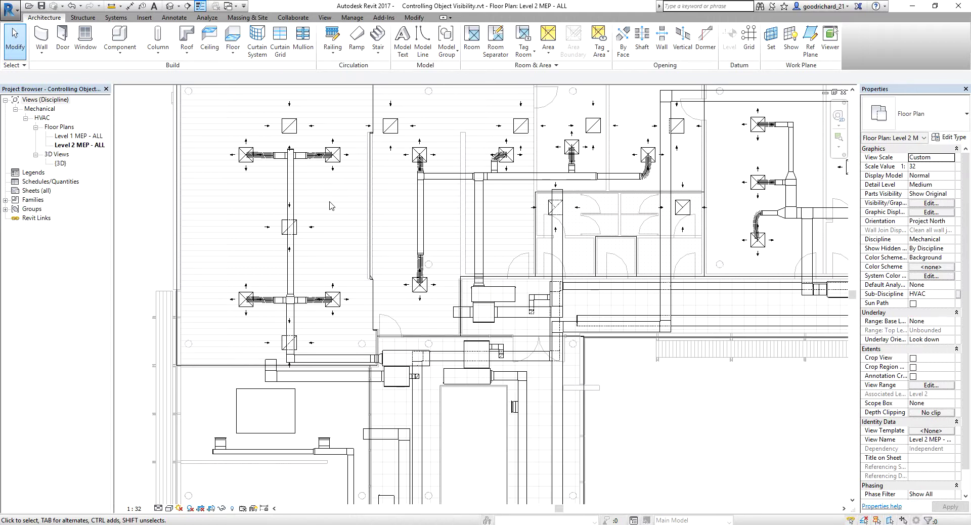
left_click(298, 192)
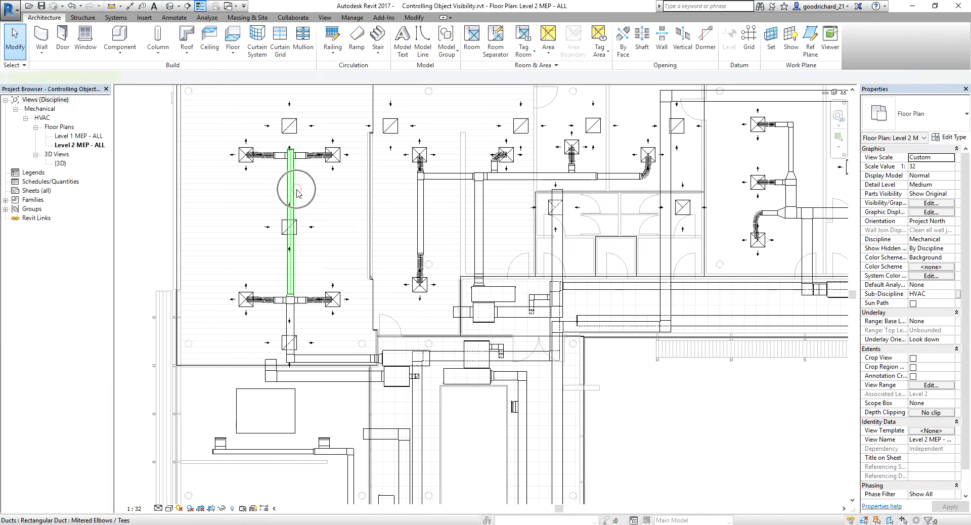
left_click(297, 192)
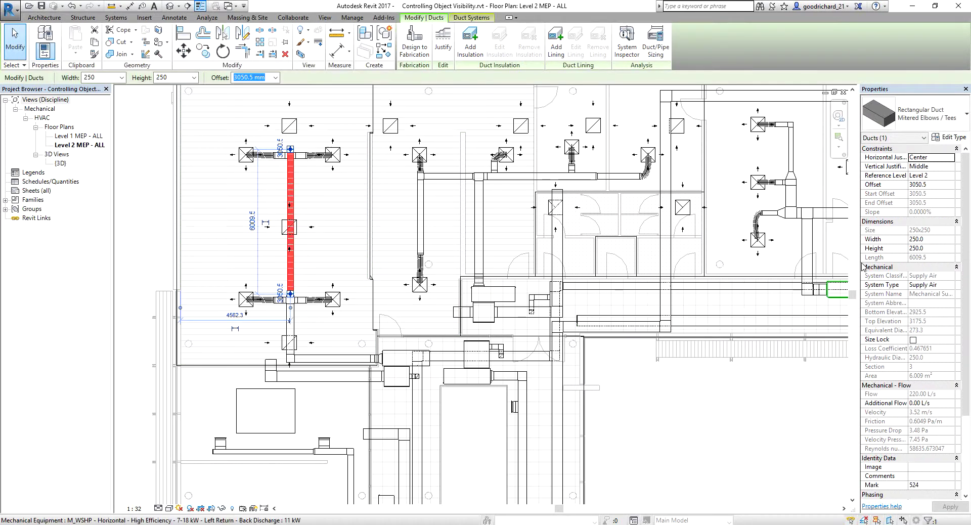
left_click_drag(858, 258, 809, 258)
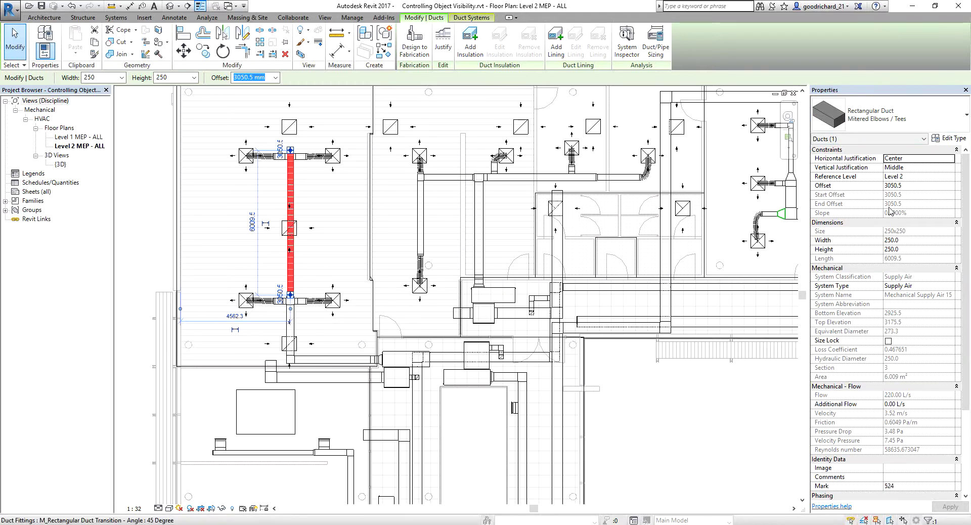
left_click(840, 274)
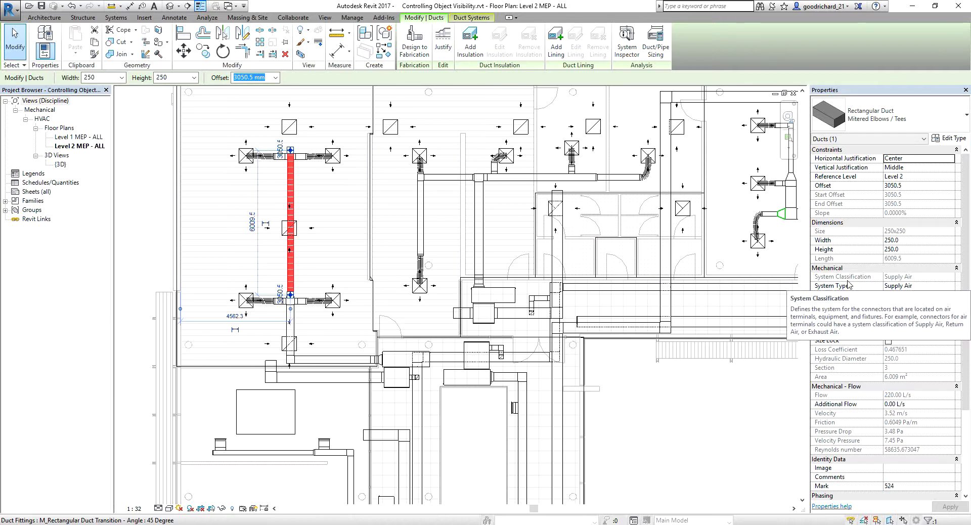
left_click(293, 203)
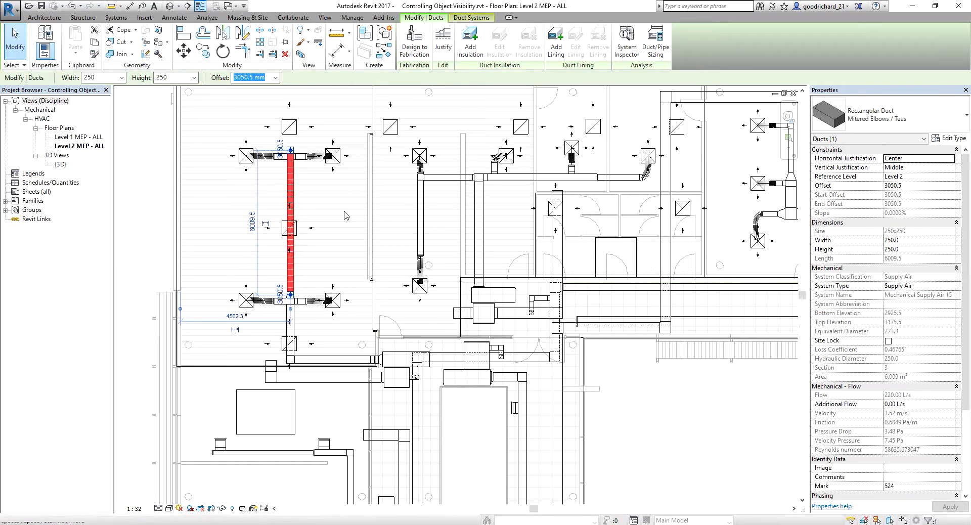
- Examine the properties of the return diffuser above the supply duct and compare them with the duct's mechanical properties
left_click(299, 134)
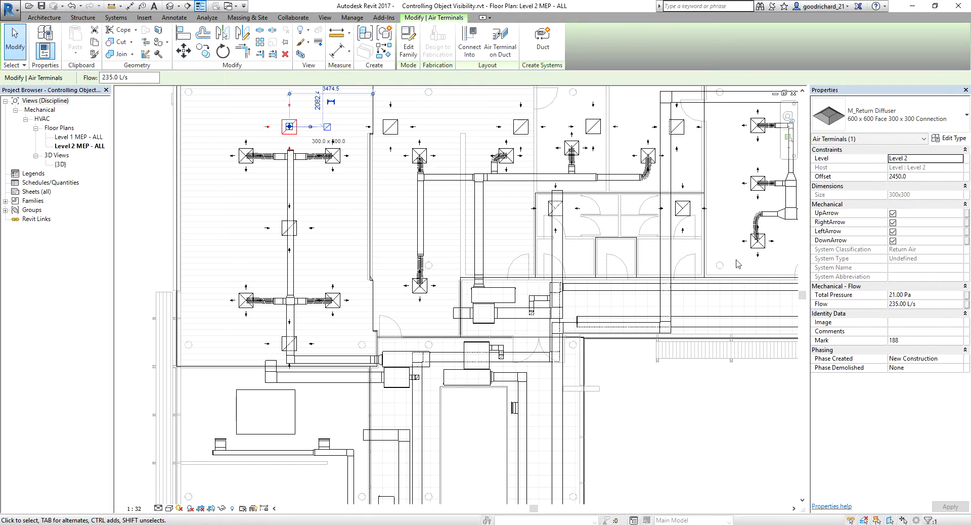
left_click(678, 392)
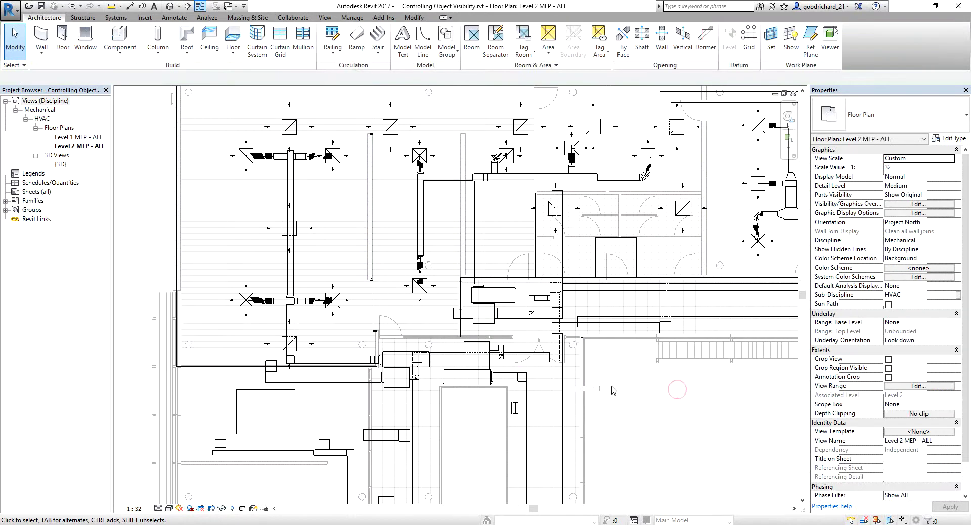
left_click(291, 203)
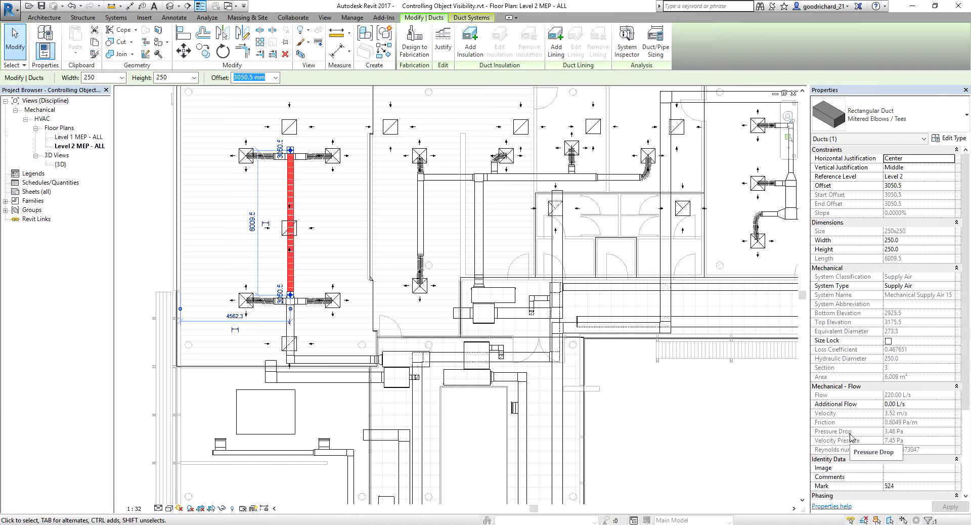
left_click(641, 391)
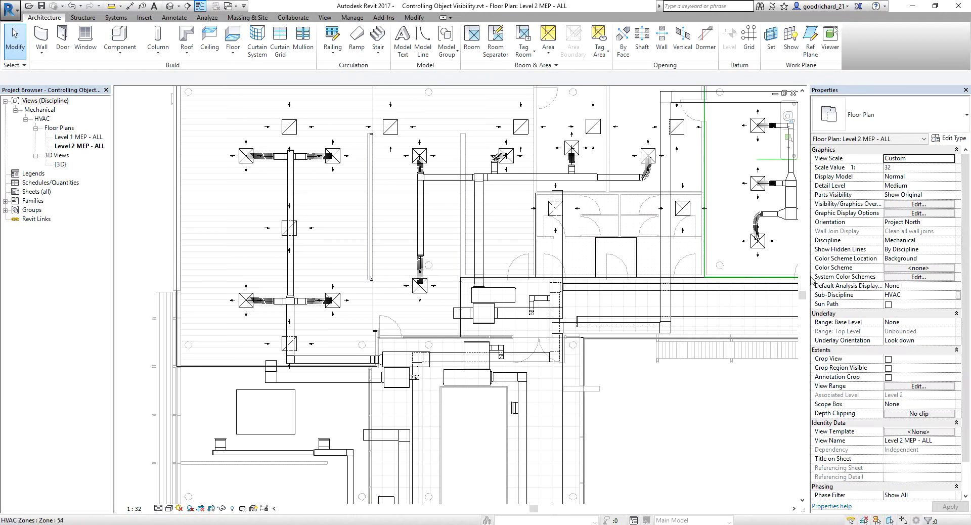
- Open the filter settings in the visibility/graphic overrides of the Level 2 MEP - ALL floor plan
left_click(918, 204)
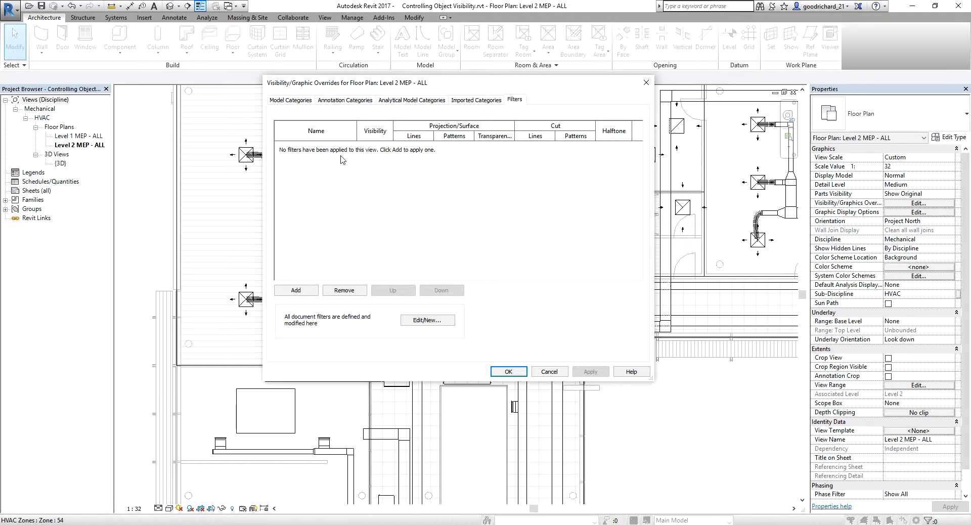
left_click(424, 323)
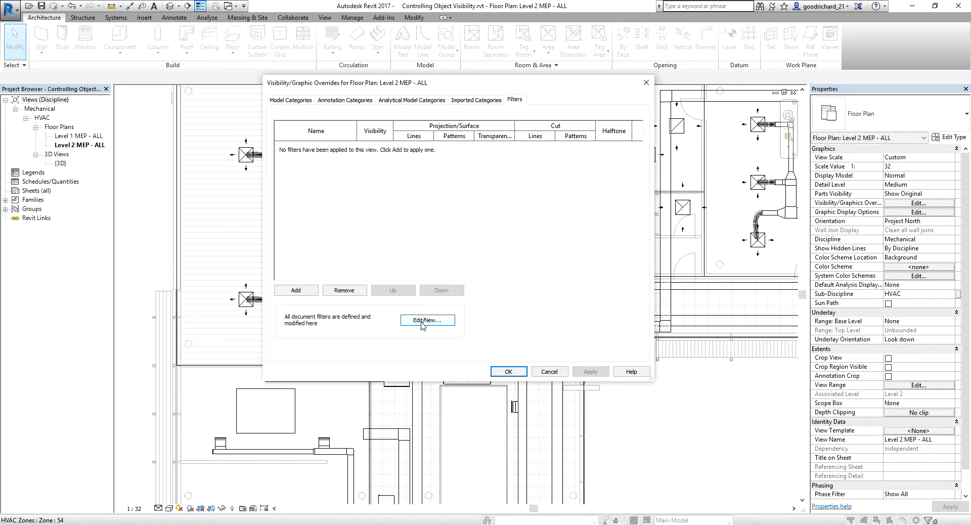
left_click(300, 292)
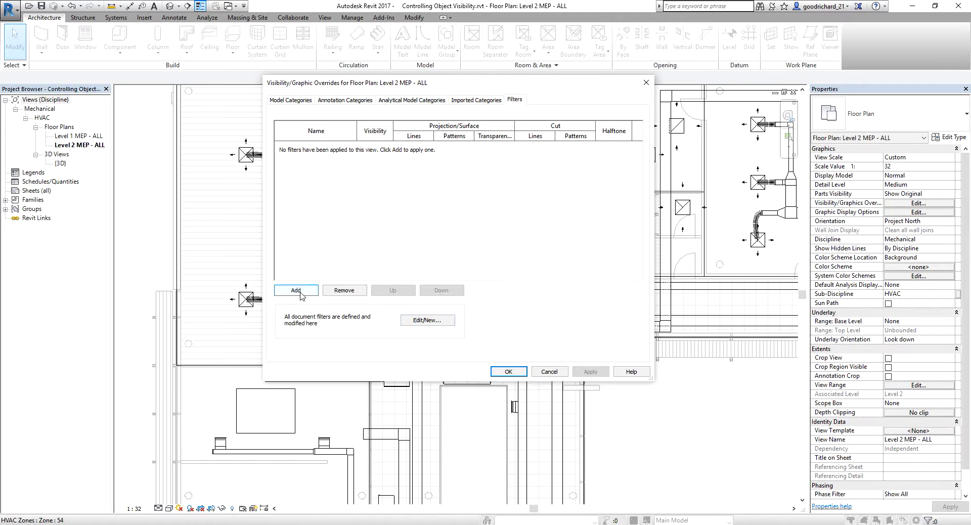
left_click(299, 290)
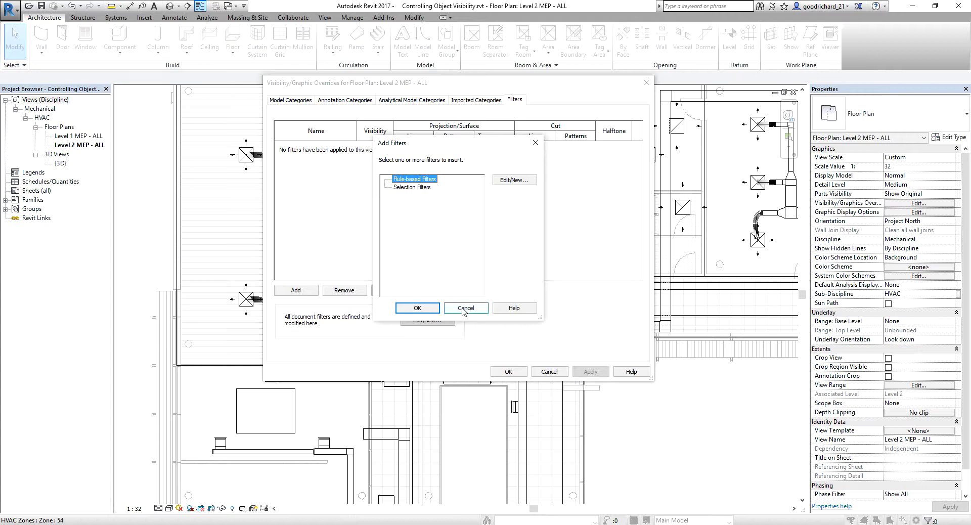
left_click(519, 181)
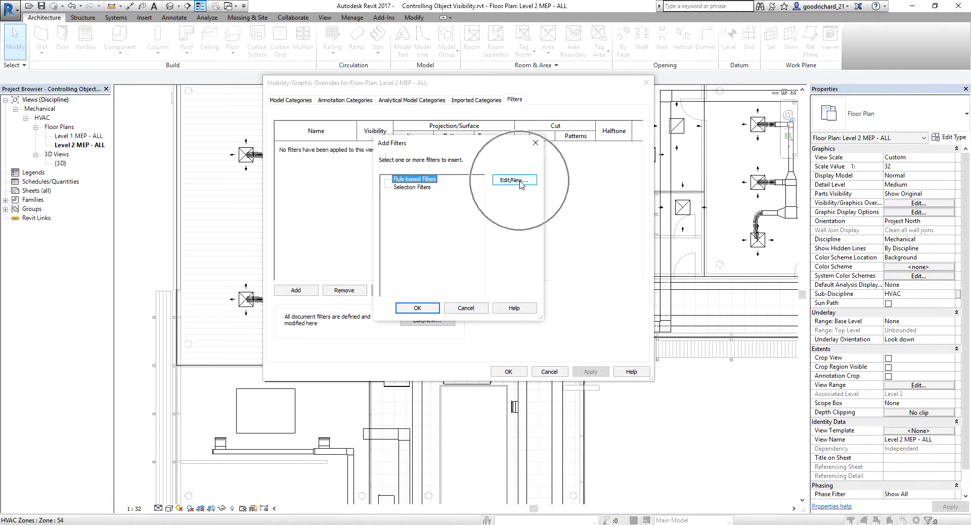
left_click(468, 309)
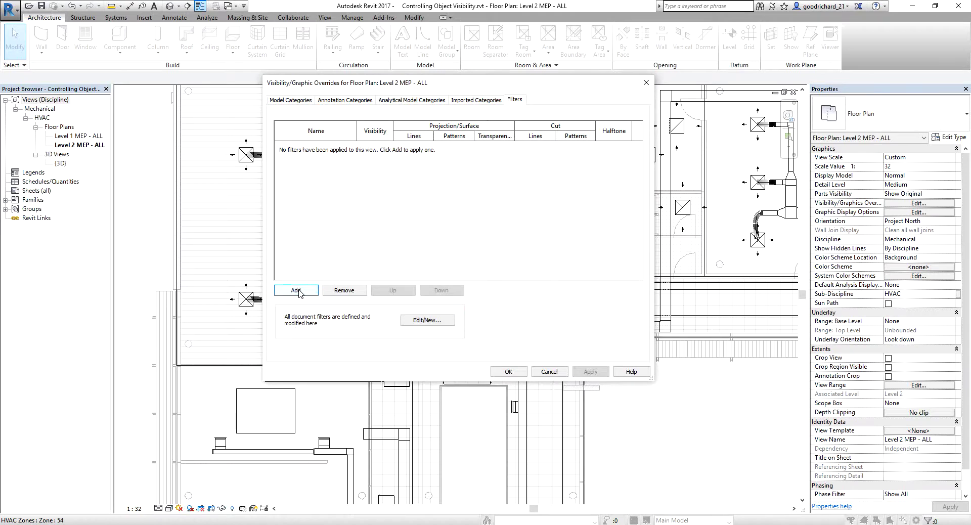
- Create a new rule-based filter named Supply System among the document filters
left_click(426, 323)
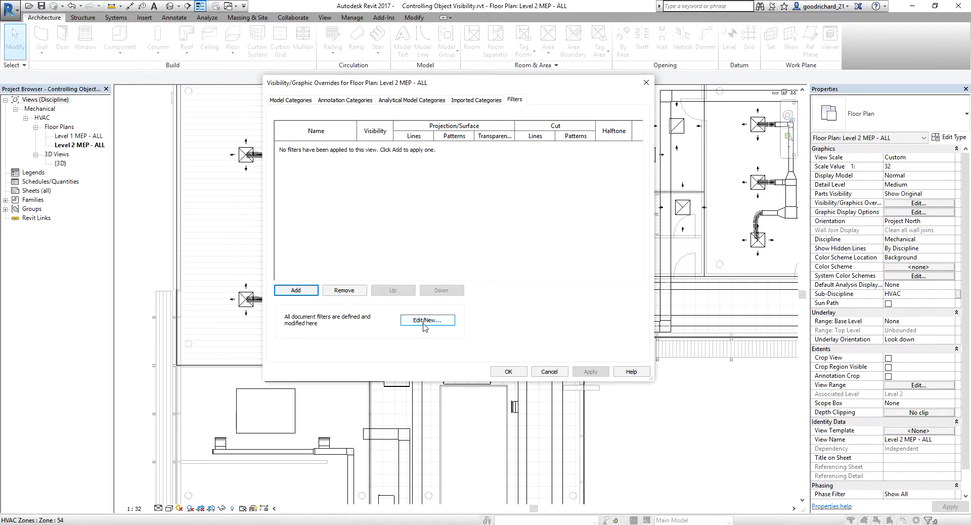
left_click(424, 323)
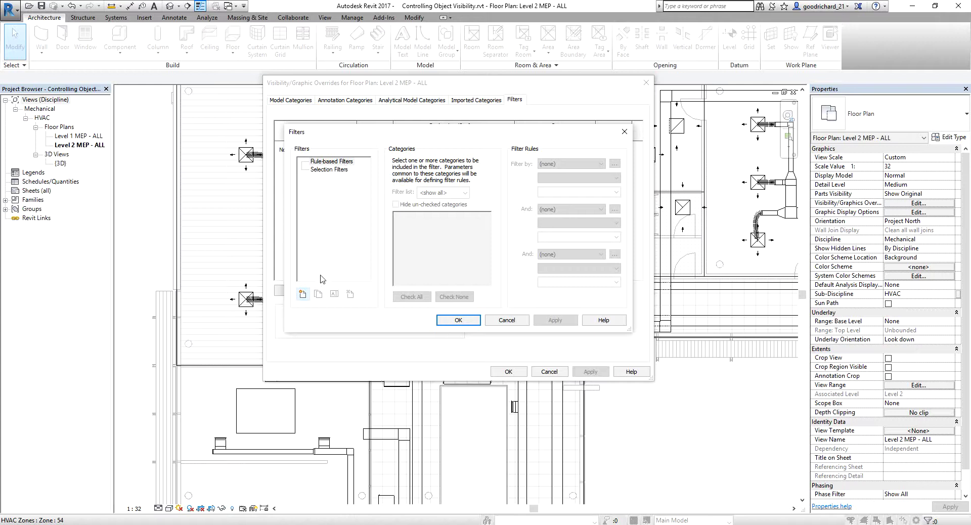
left_click(302, 295)
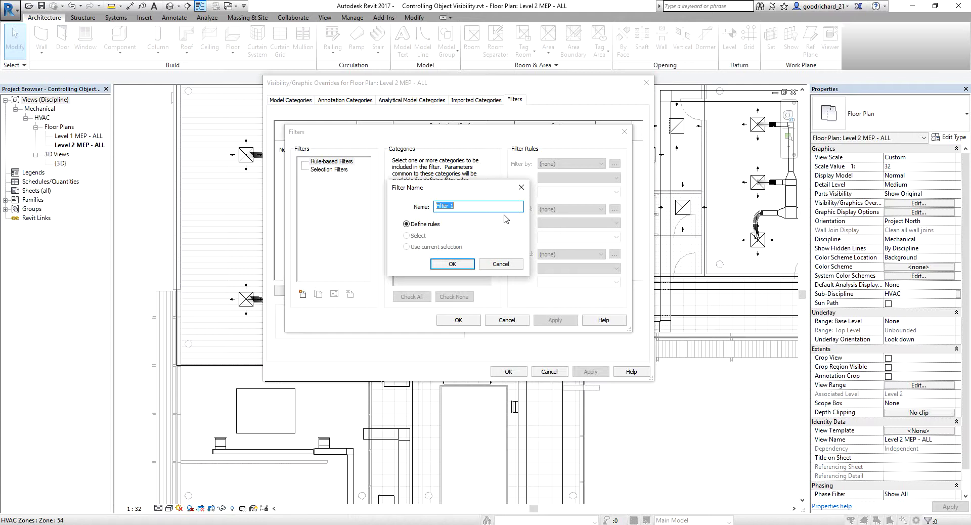
type("Supply System")
left_click(452, 264)
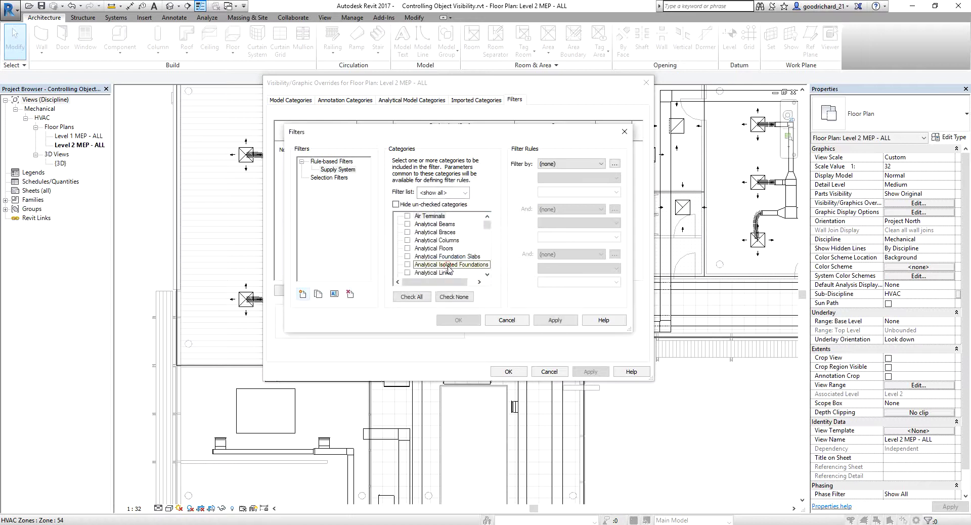
left_click(304, 296)
left_click(304, 296)
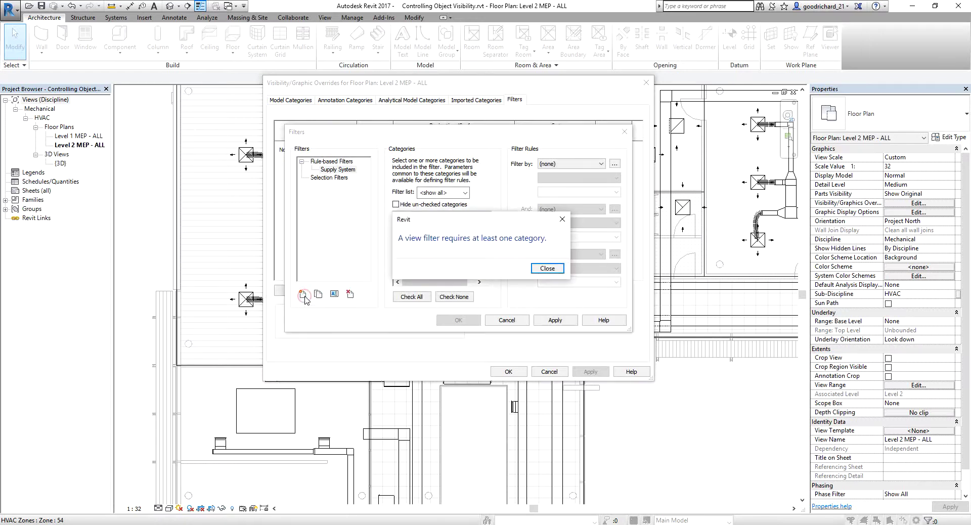
left_click(547, 268)
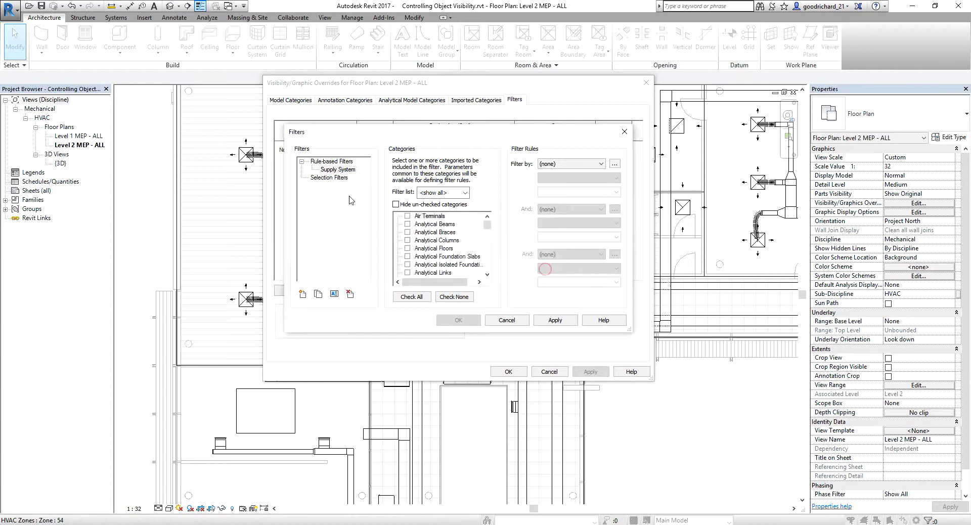
left_click(342, 172)
left_click(348, 174)
left_click(348, 173)
left_click(348, 173)
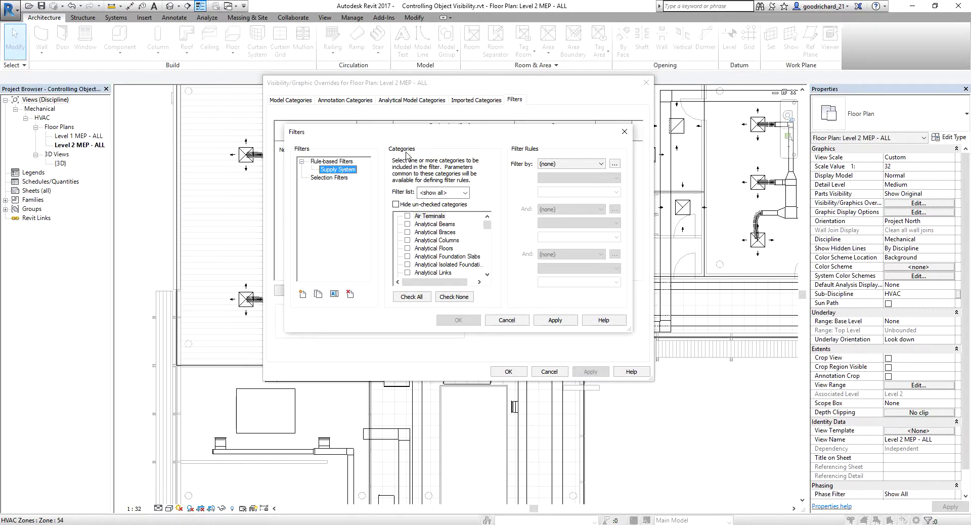
left_click(346, 174)
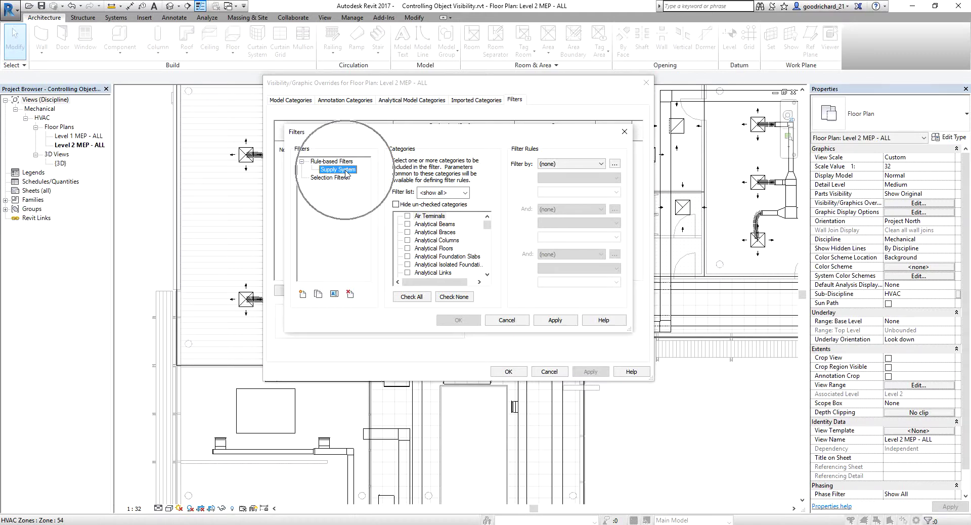
left_click(411, 152)
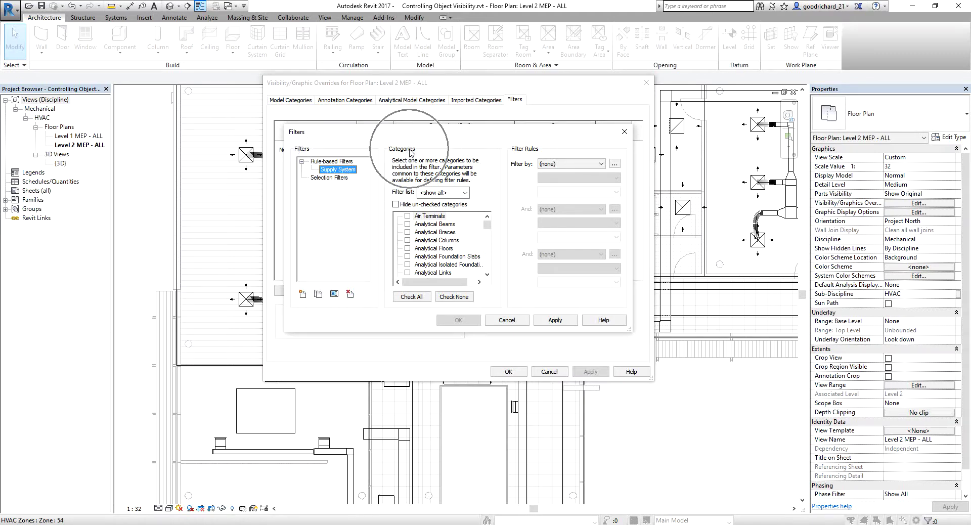
left_click(337, 172)
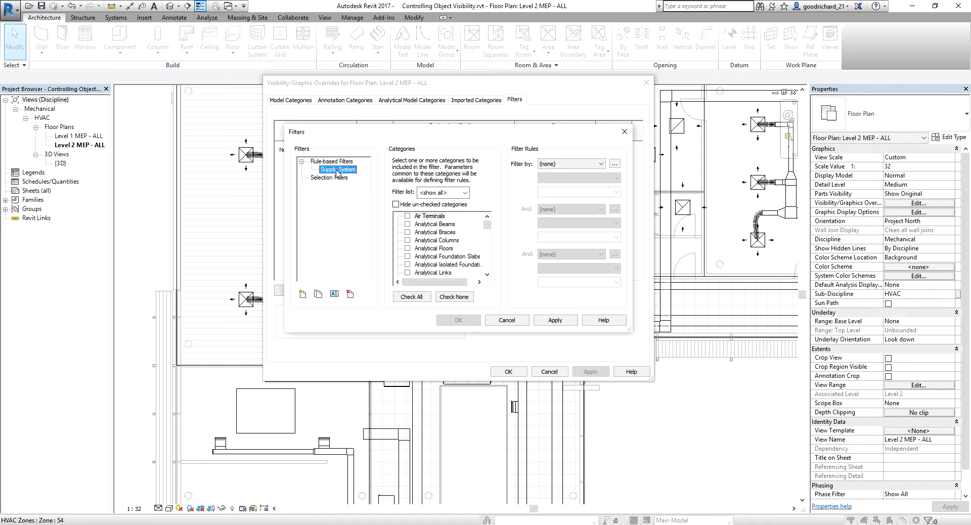
- Include Duct Accessories, Duct Fittings, Duct Insulations, Duct Linings, Duct Placeholders and Ducts in the Supply System filter's categories
left_click(337, 173)
left_click_drag(487, 226, 490, 243)
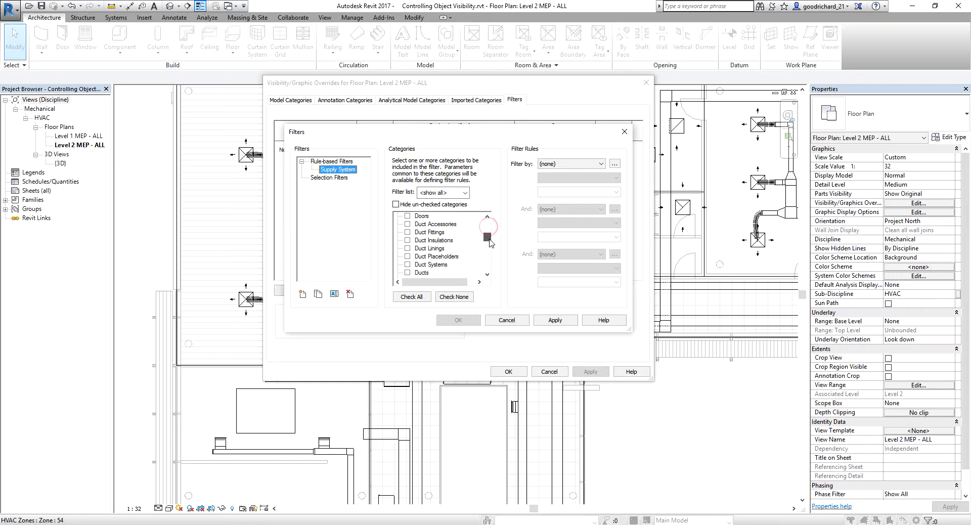
left_click(408, 232)
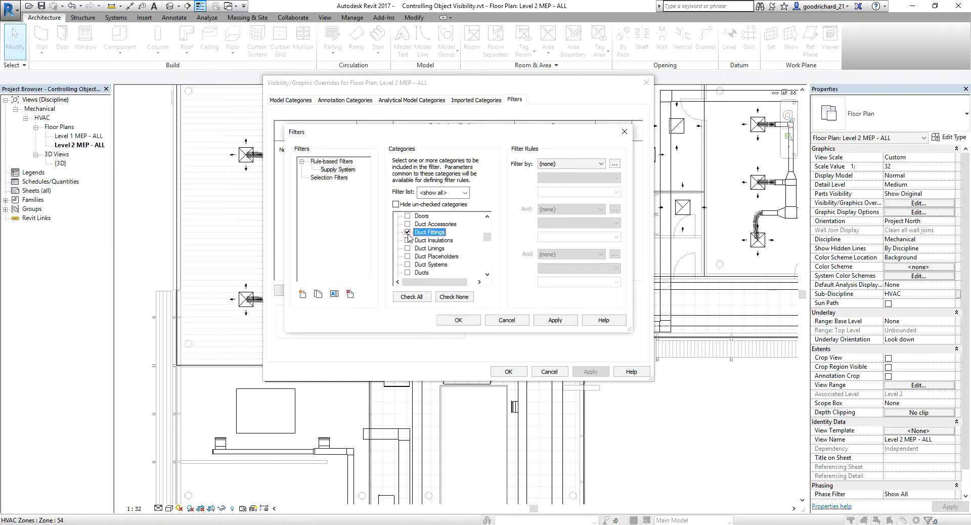
left_click(407, 224)
left_click(408, 240)
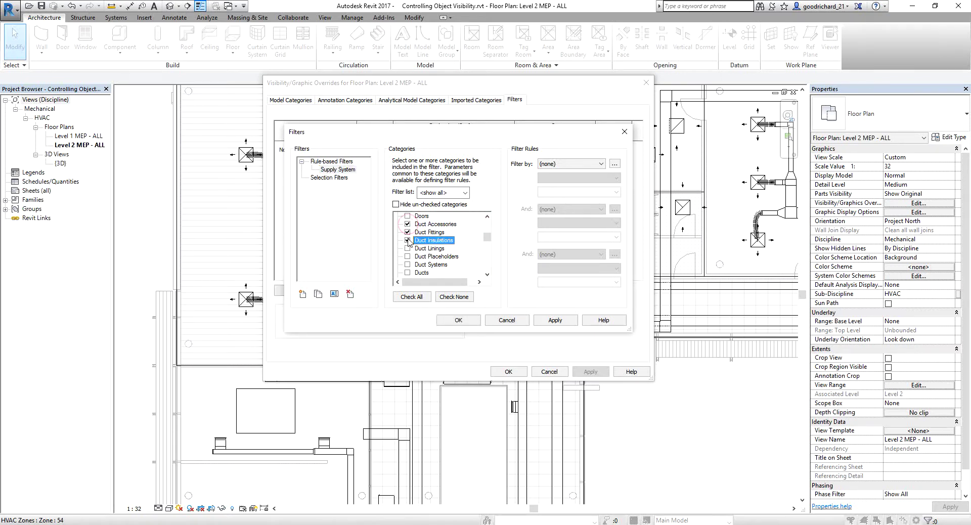
left_click(408, 248)
left_click(407, 256)
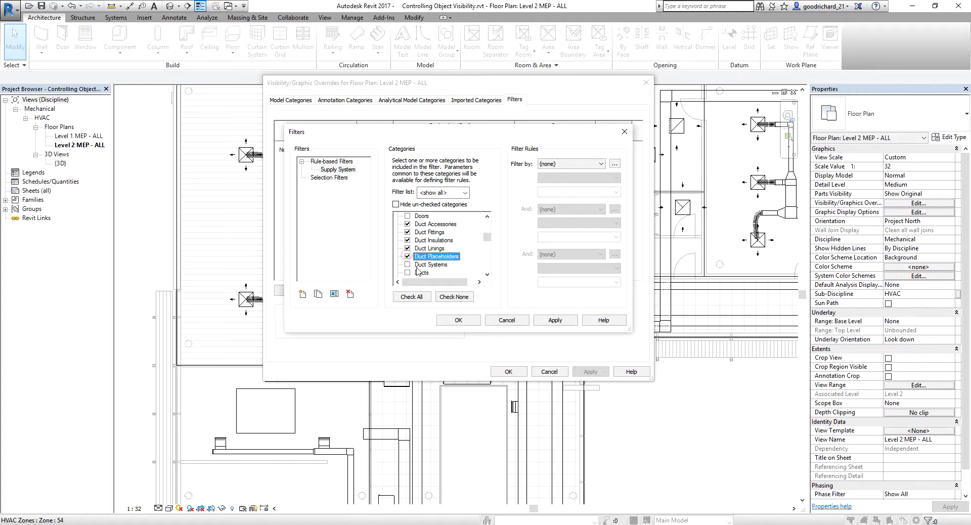
left_click(408, 273)
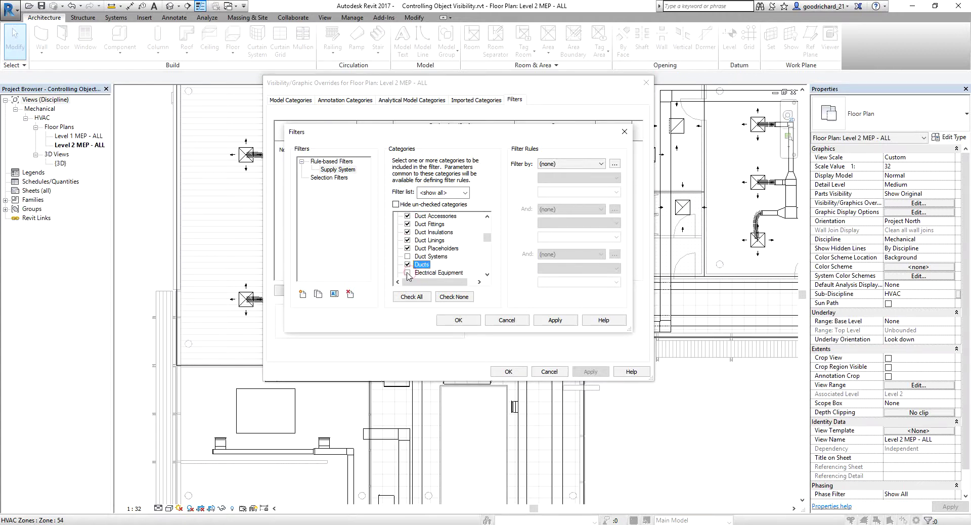
- Add the Flex Pipes and Flex Ducts categories to the Supply System filter and review the chosen duct categories
left_click_drag(487, 240, 488, 247)
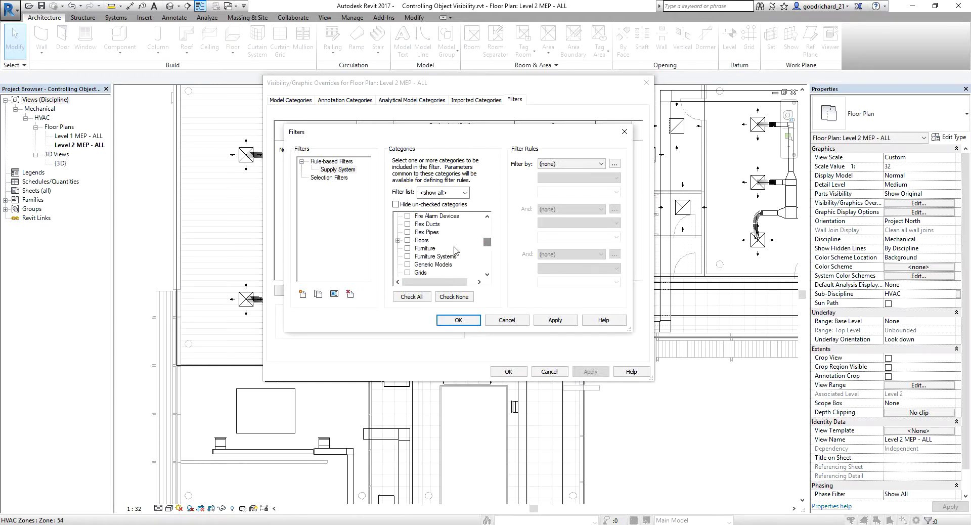
left_click(408, 233)
left_click(408, 224)
mouse_move(484, 246)
left_mouse_down()
mouse_move(488, 227)
mouse_move(495, 241)
left_mouse_up()
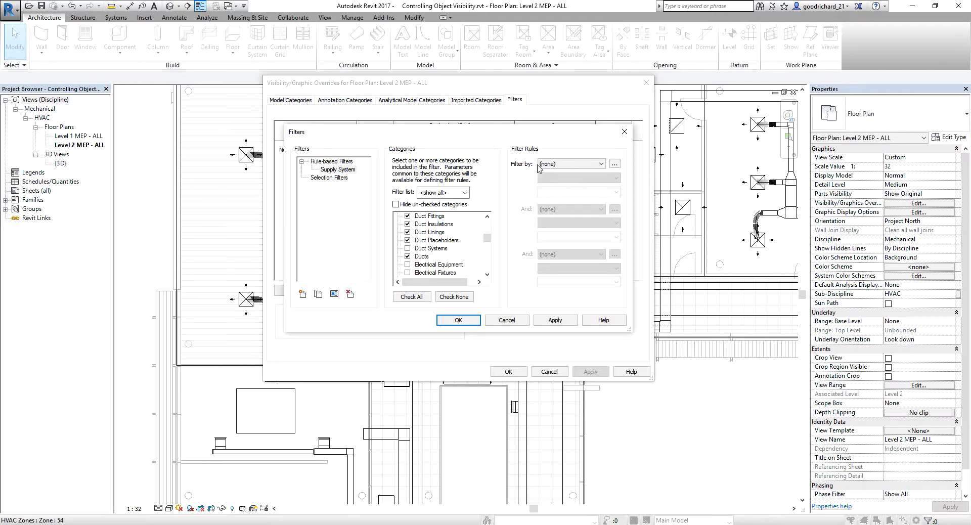
- Set the Supply System filter rule to System Classification equals Supply Air and apply it
left_click(601, 164)
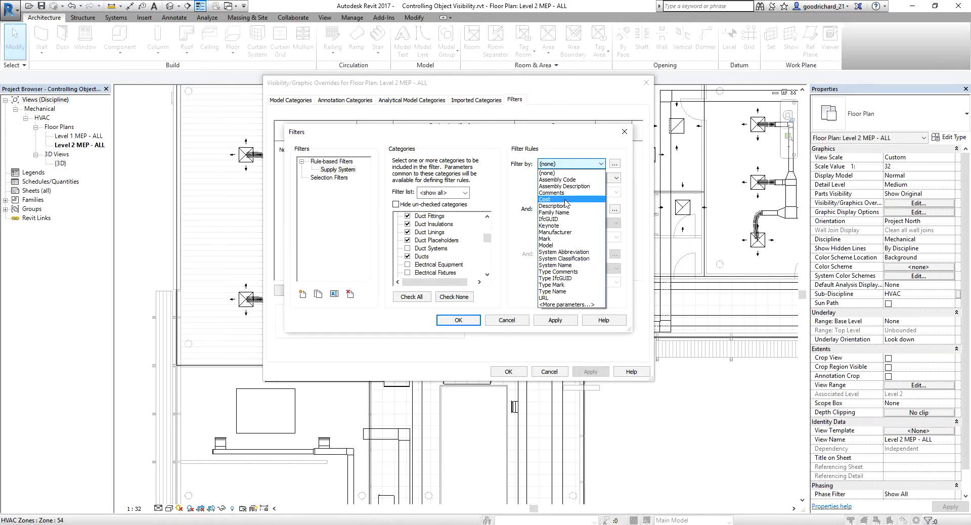
left_click(558, 258)
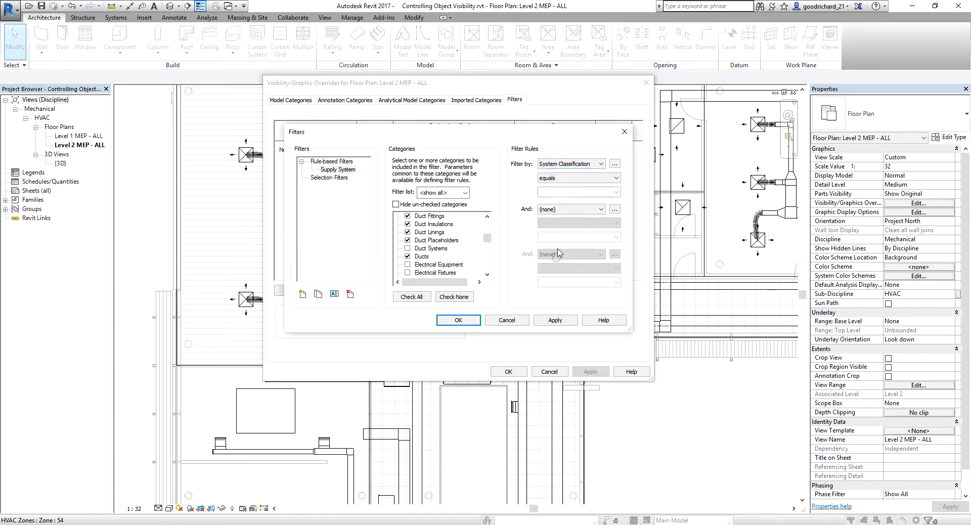
left_click(587, 177)
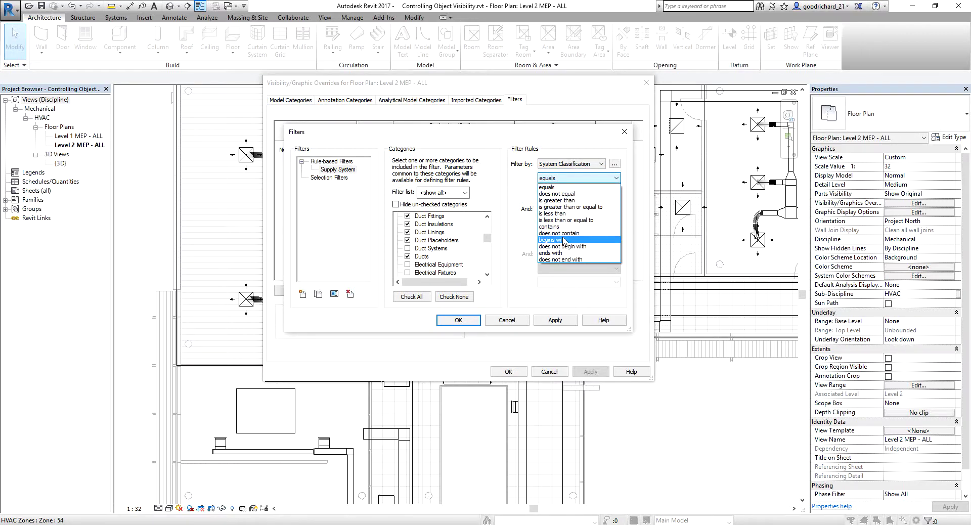
left_click(554, 187)
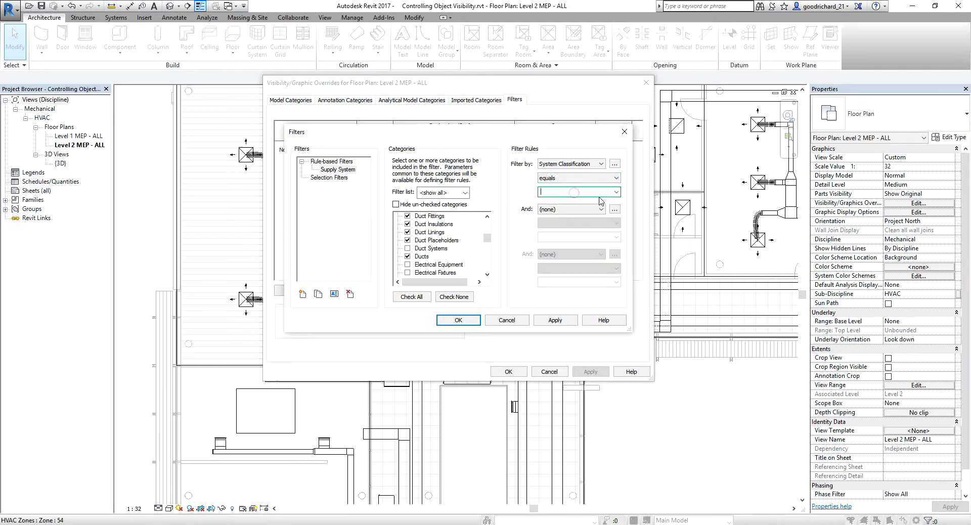
left_click(616, 192)
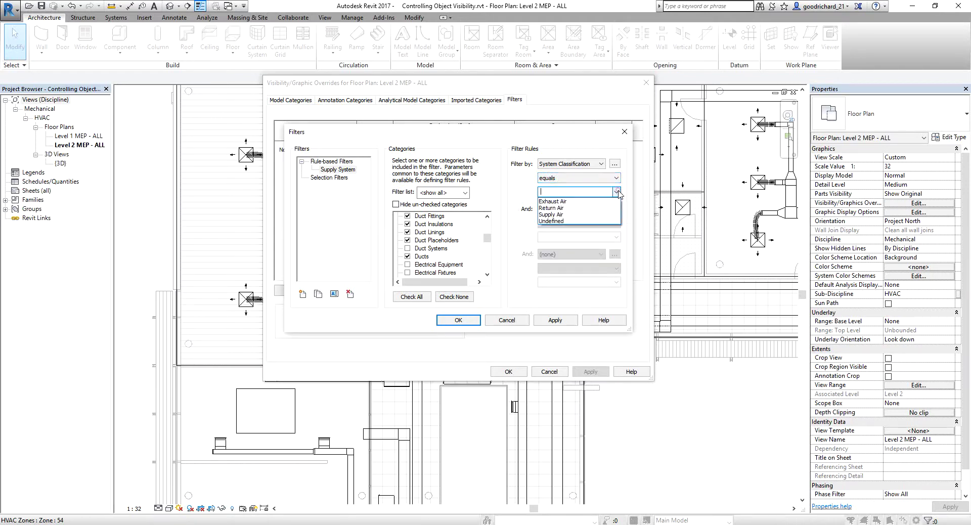
left_click(556, 215)
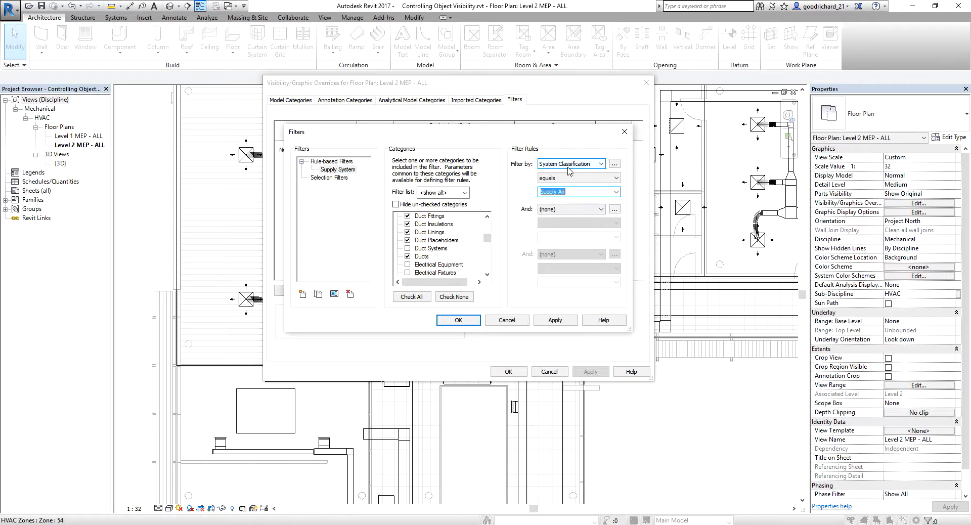
left_click(566, 193)
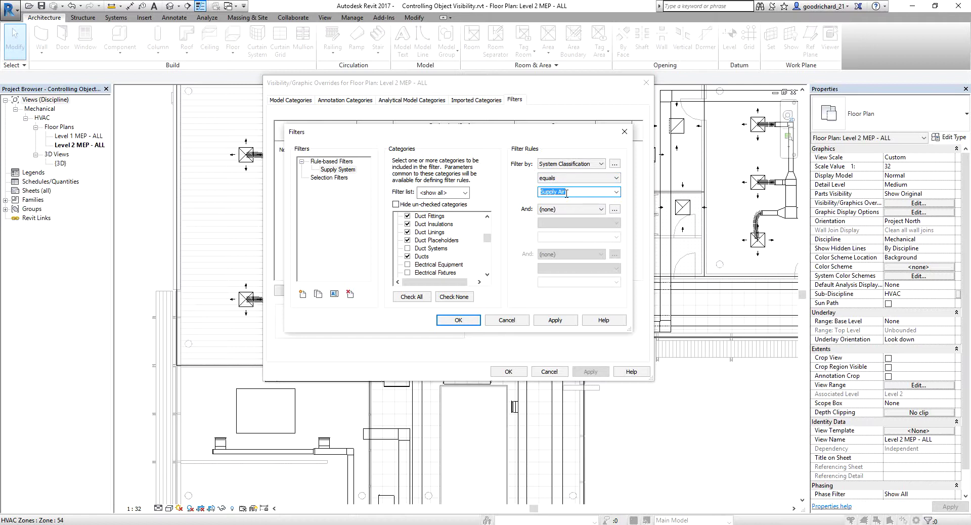
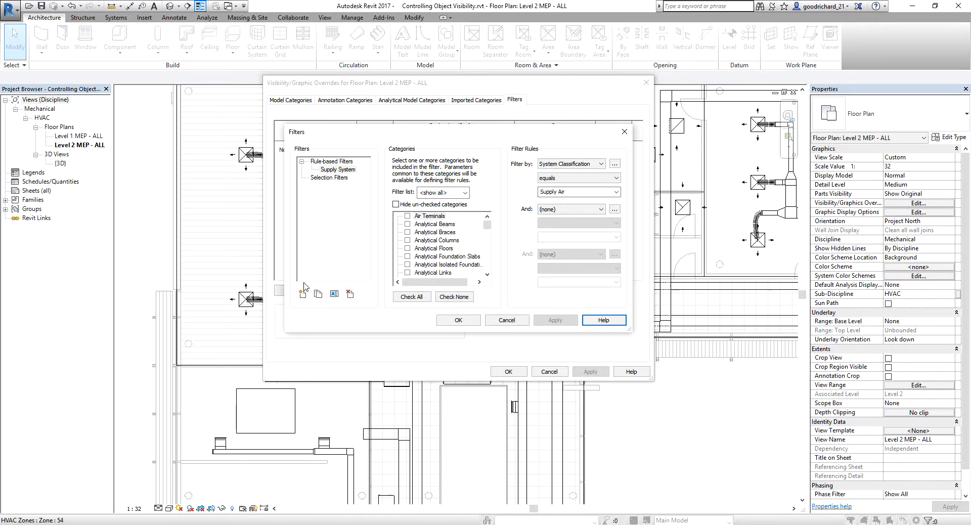
- Create a rule-based filter named Return System covering Duct Accessories, Duct Fittings, Duct Insulations, Duct Linings, Duct Placeholders and Ducts
left_click(302, 294)
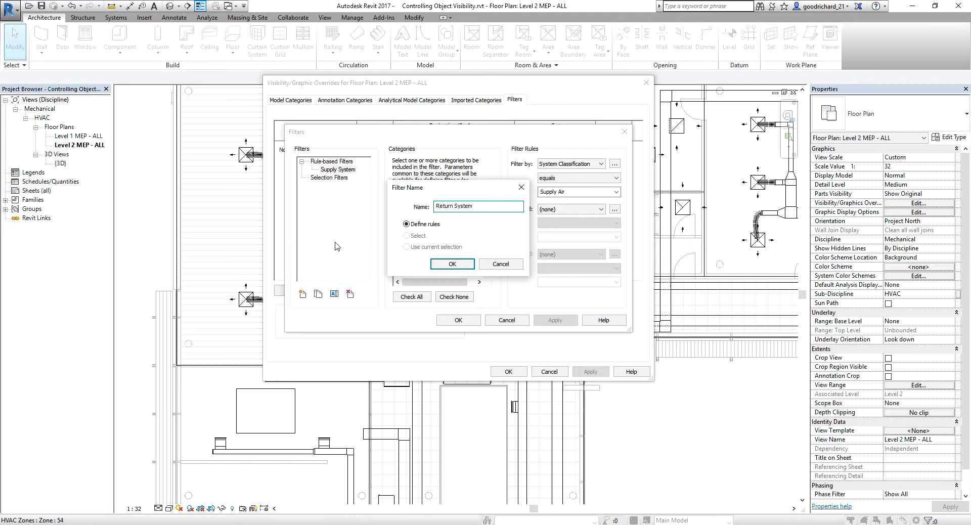
left_click(432, 265)
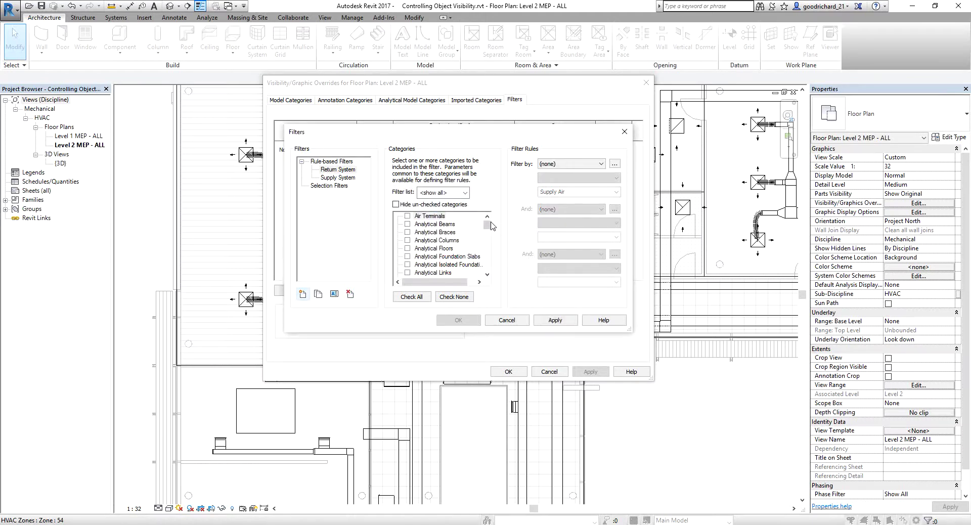
left_click_drag(488, 232, 488, 238)
left_click(407, 216)
scroll(408, 223, "up", 1)
left_click(408, 224)
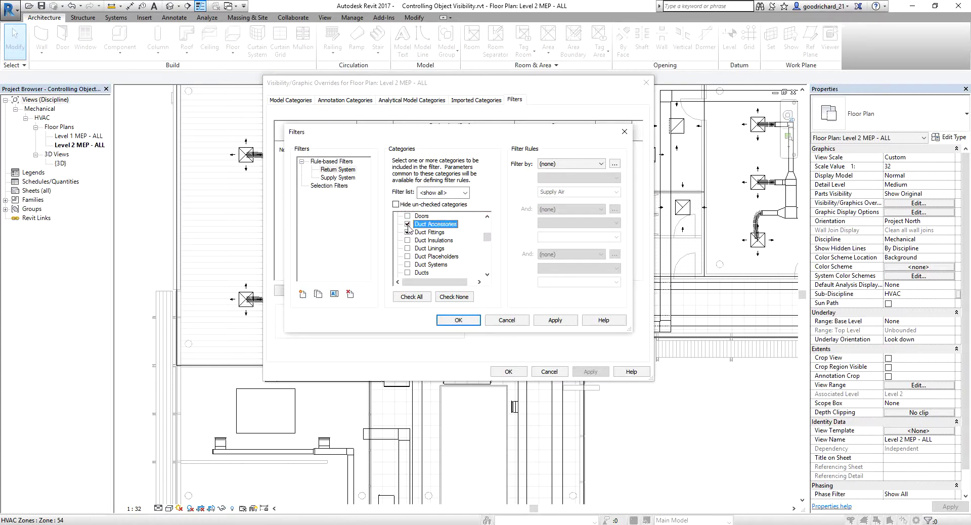
left_click(408, 240)
left_click(408, 248)
left_click(408, 256)
scroll(416, 253, "down", 2)
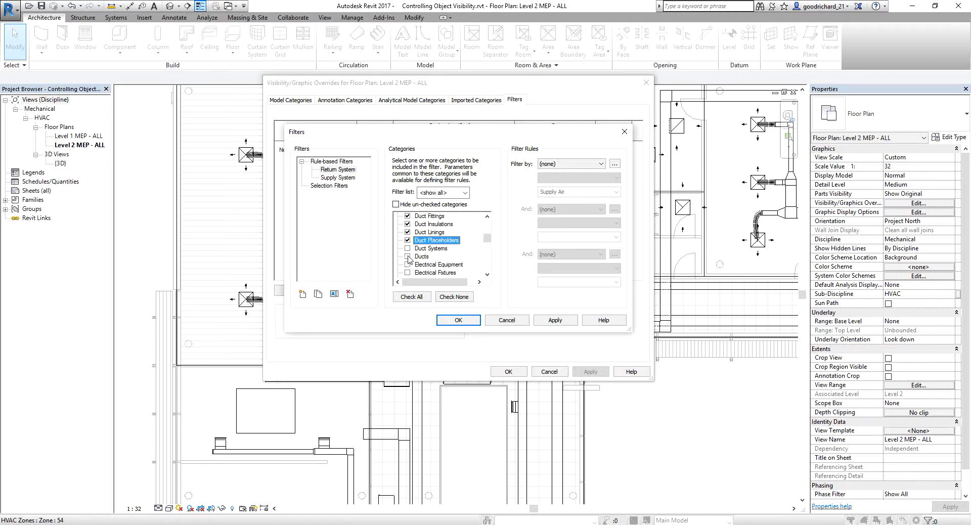
left_click(408, 257)
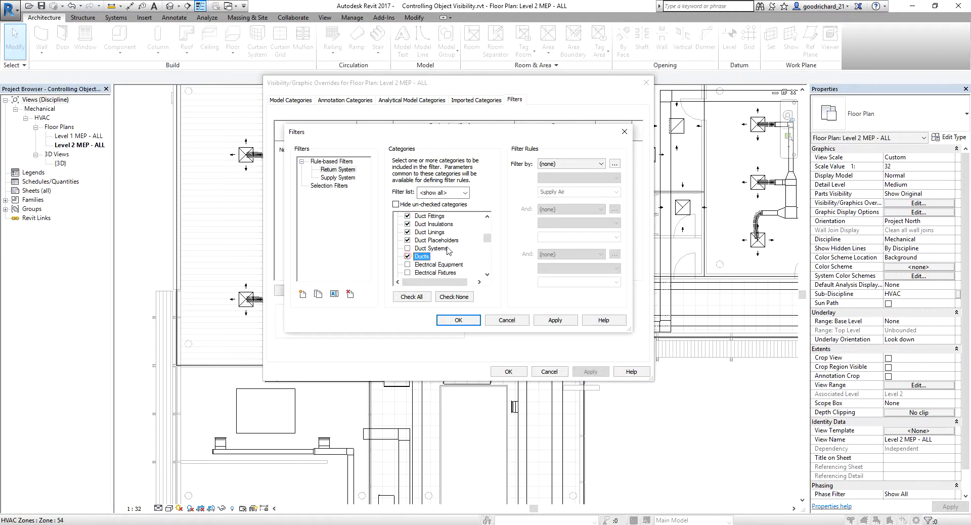
left_click(408, 248)
left_click(596, 163)
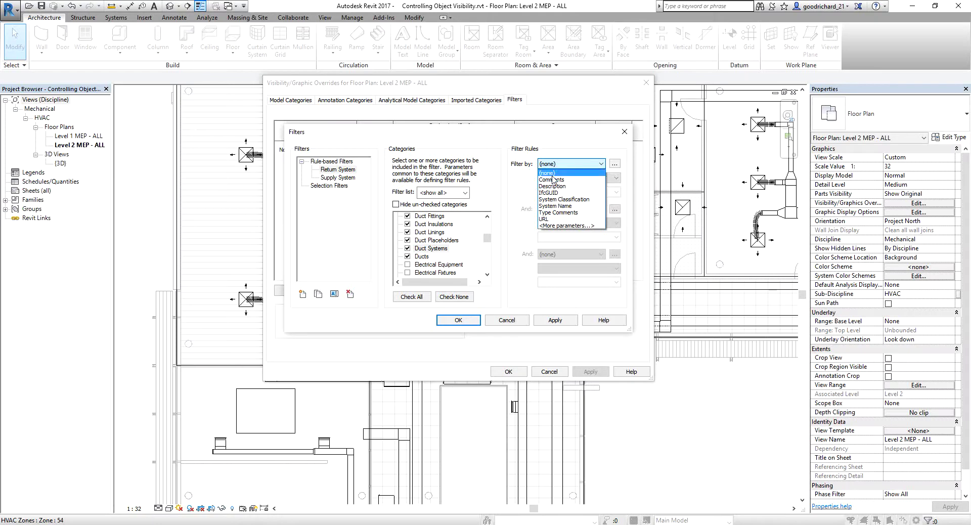
left_click(521, 181)
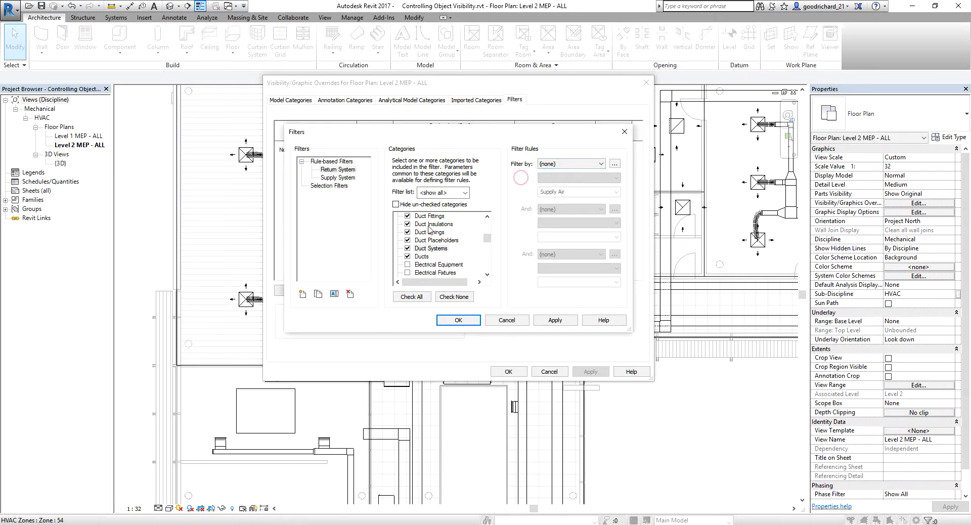
left_click(408, 248)
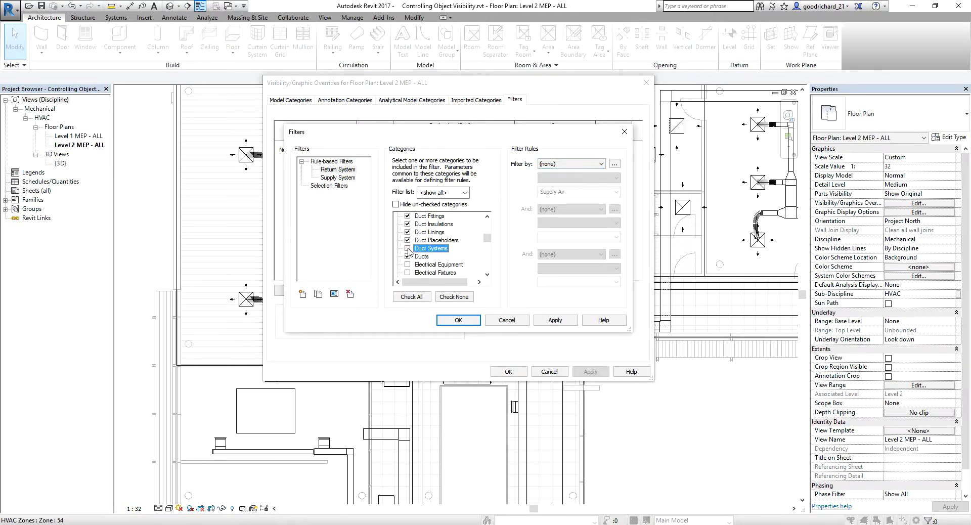
- Set the Return System filter rule to System Classification equals Return Air
left_click(594, 164)
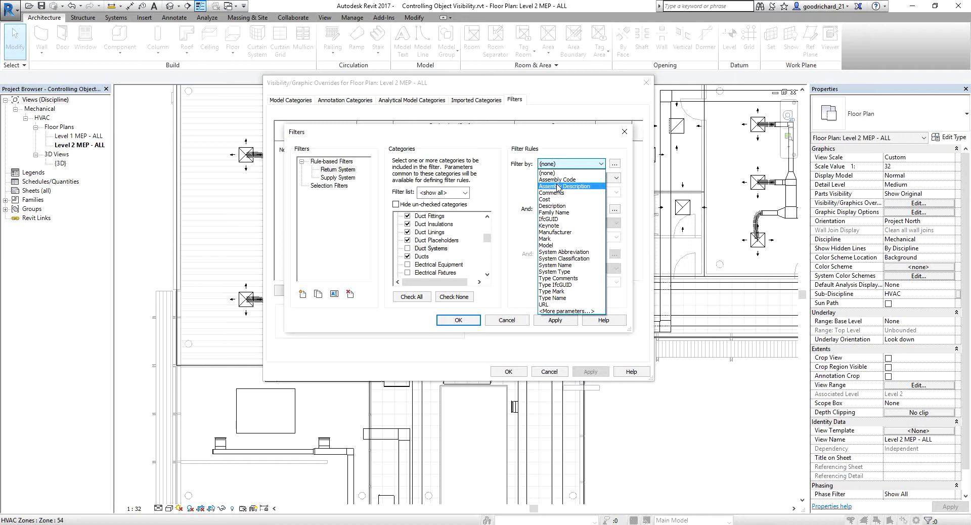
left_click(559, 260)
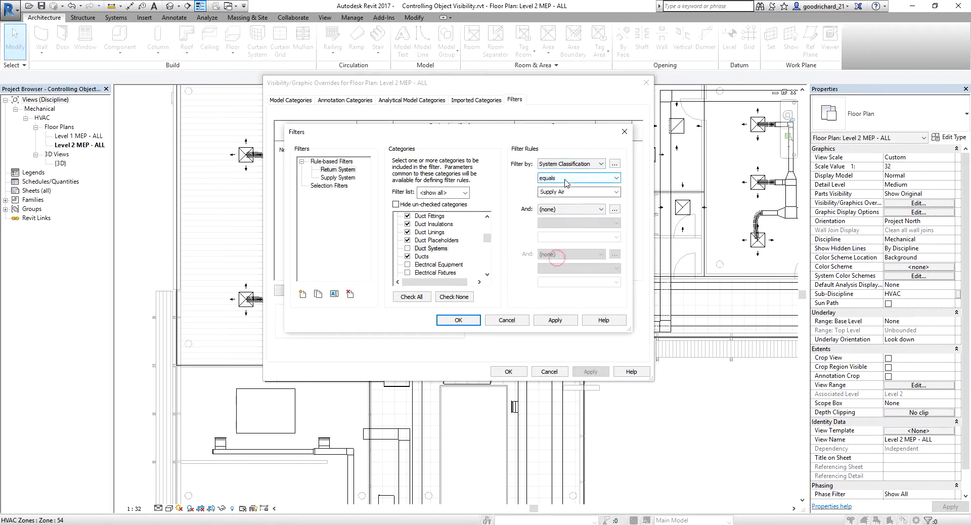
left_click(601, 191)
left_click(617, 193)
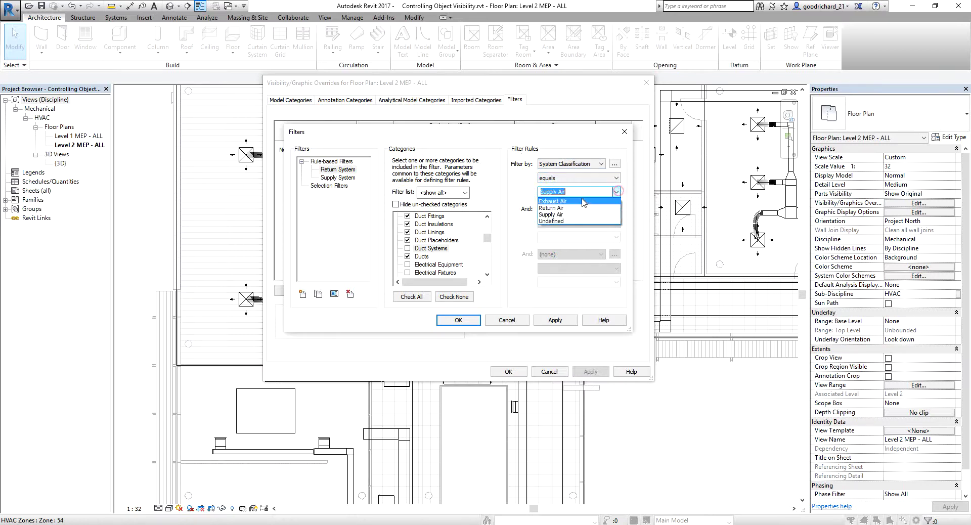
left_click(558, 208)
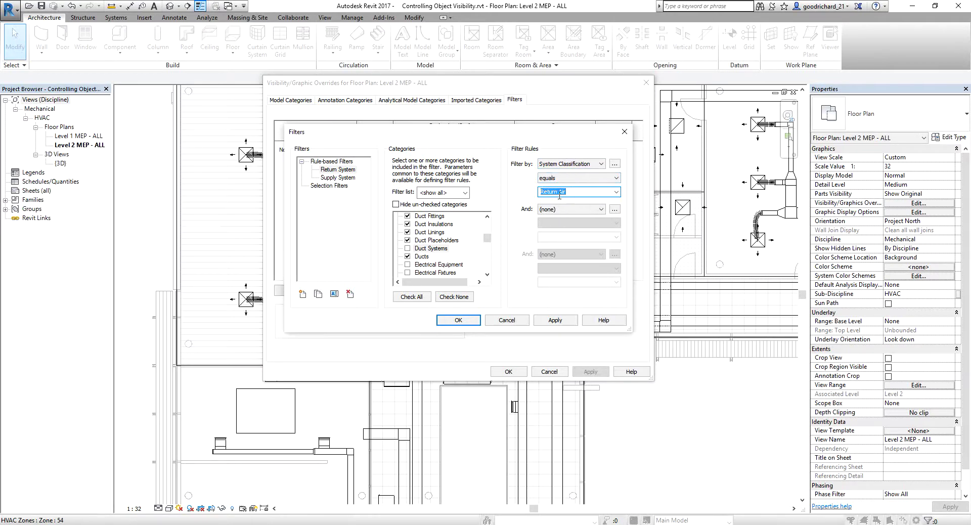
- Create a rule-based filter named Exhaust System covering Duct Accessories, Duct Fittings, Duct Insulations, Duct Linings, Duct Placeholders and Ducts
left_click(303, 294)
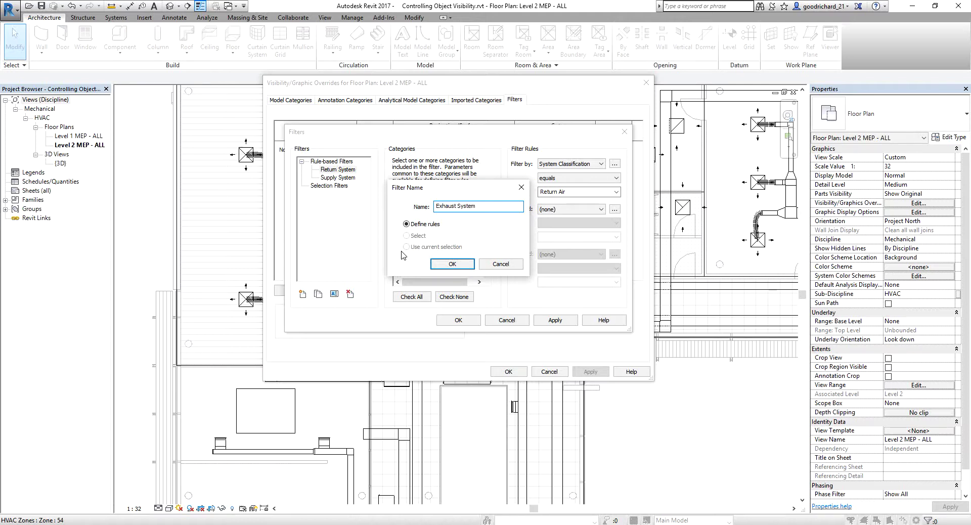
left_click(452, 264)
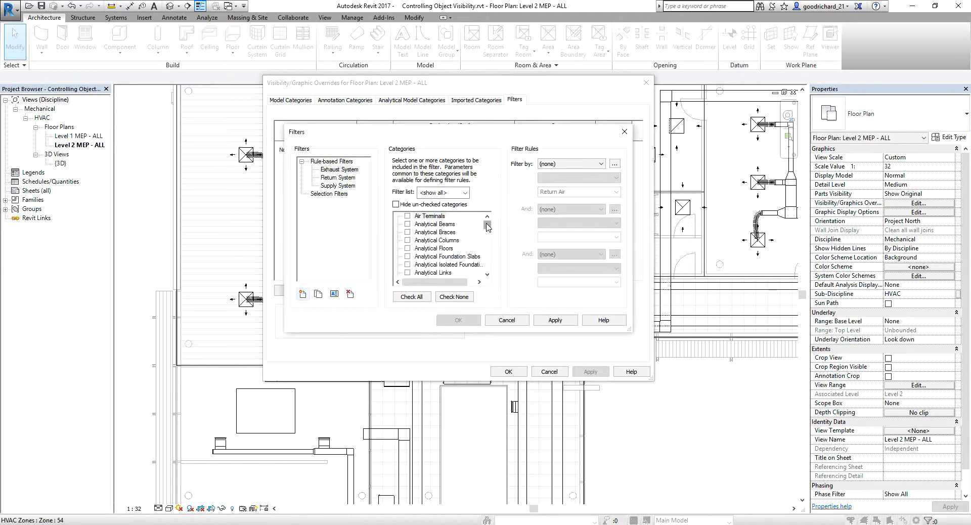
scroll(488, 229, "down", 10)
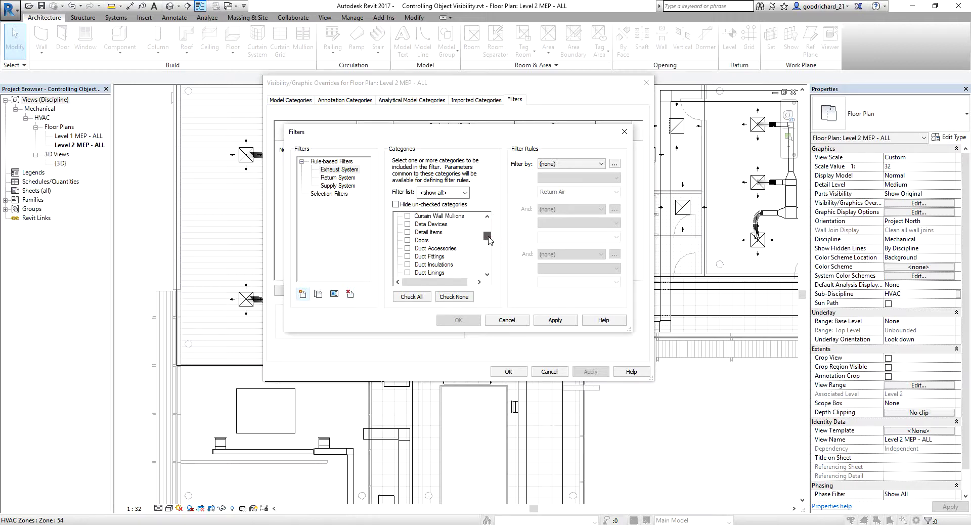
scroll(440, 245, "up", 1)
left_click(407, 231)
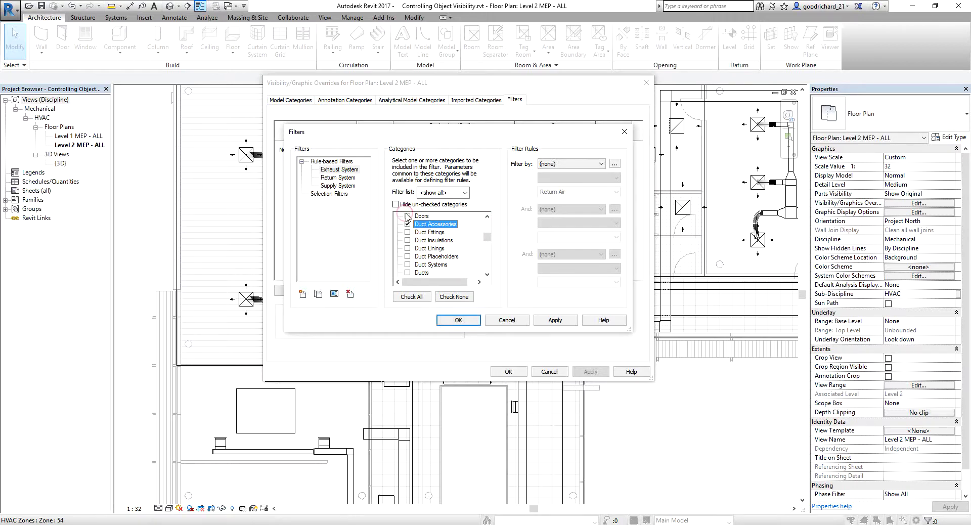
left_click(408, 224)
left_click(408, 224)
left_click(408, 240)
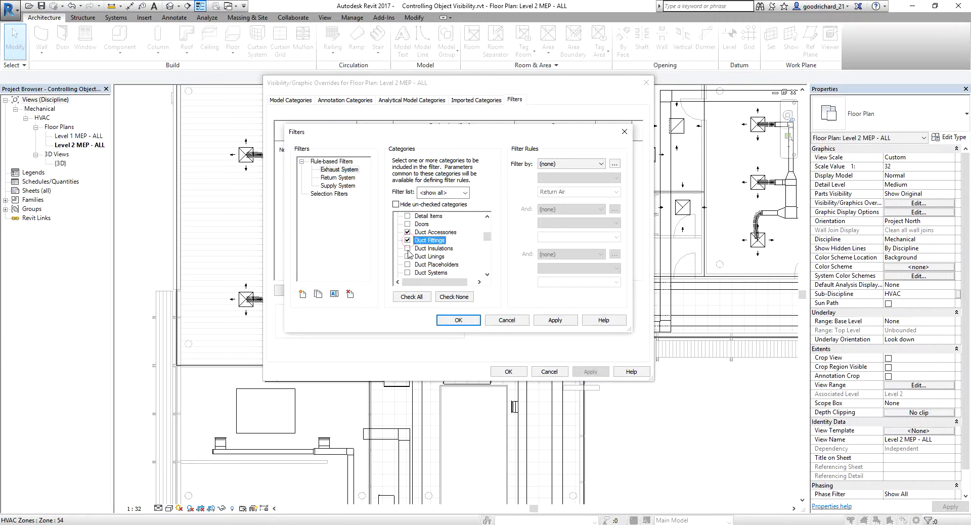
left_click(407, 249)
left_click(408, 256)
left_click(408, 257)
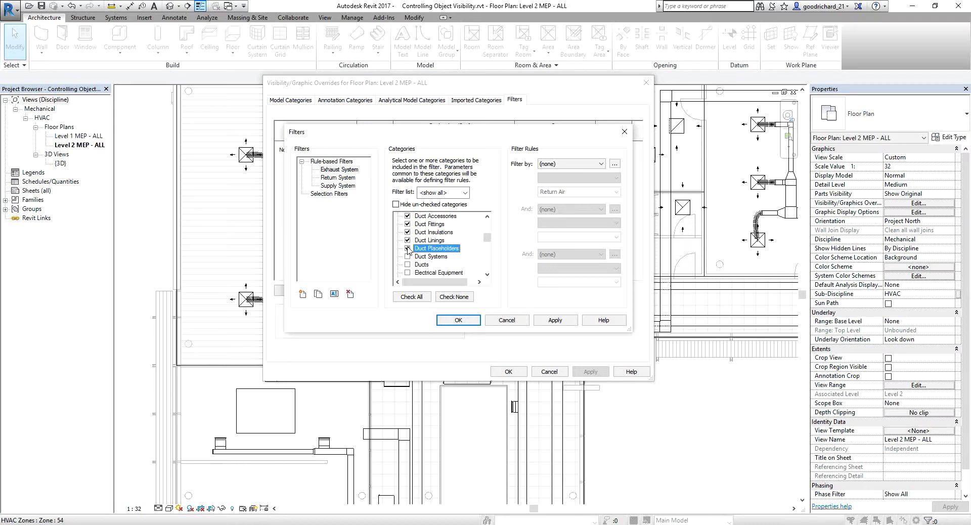
left_click(407, 264)
- Add the Flex Pipes and Flex Ducts categories to the Exhaust System filter
mouse_move(489, 237)
left_mouse_down()
mouse_move(489, 251)
mouse_move(488, 242)
left_mouse_up()
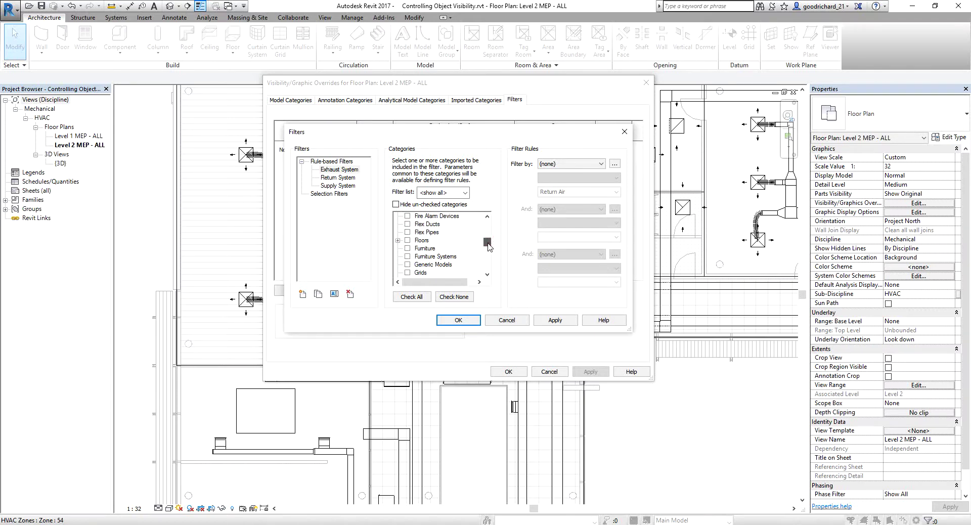
left_click(408, 232)
left_click(408, 224)
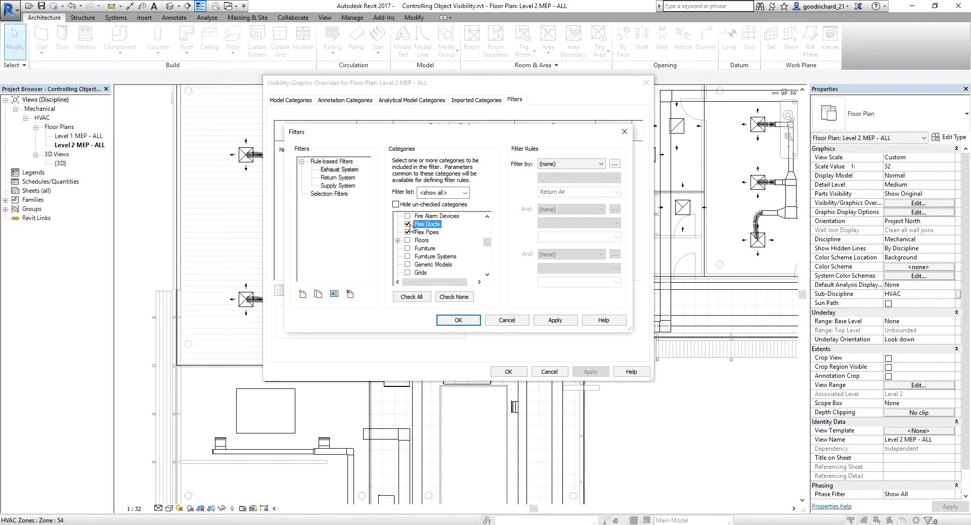
- Set the Exhaust System filter rule to System Classification equals Exhaust Air and apply it
left_click(580, 165)
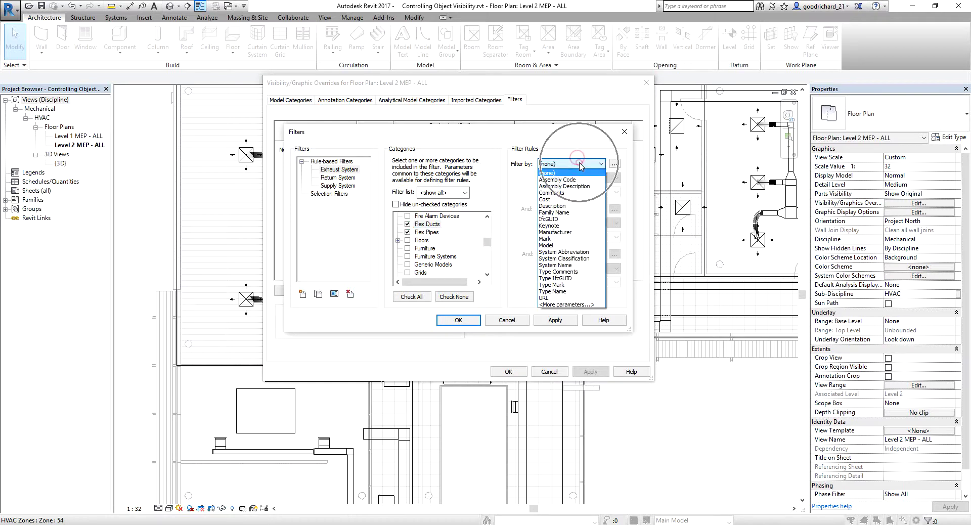
left_click(575, 259)
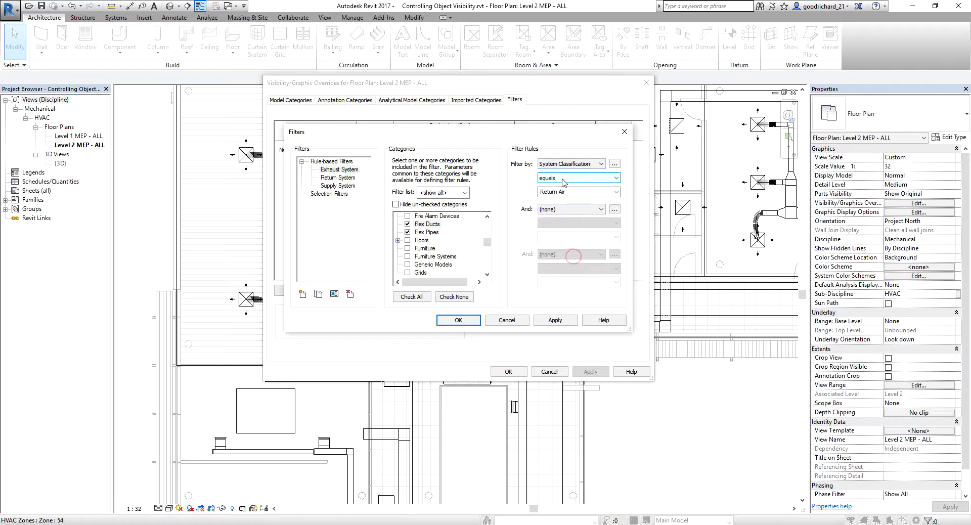
left_click(616, 191)
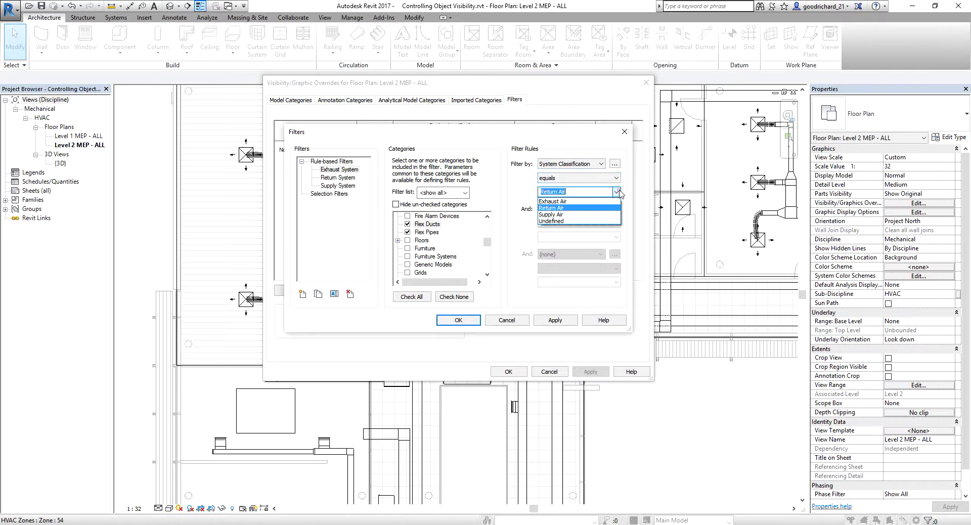
left_click(557, 201)
left_click(555, 322)
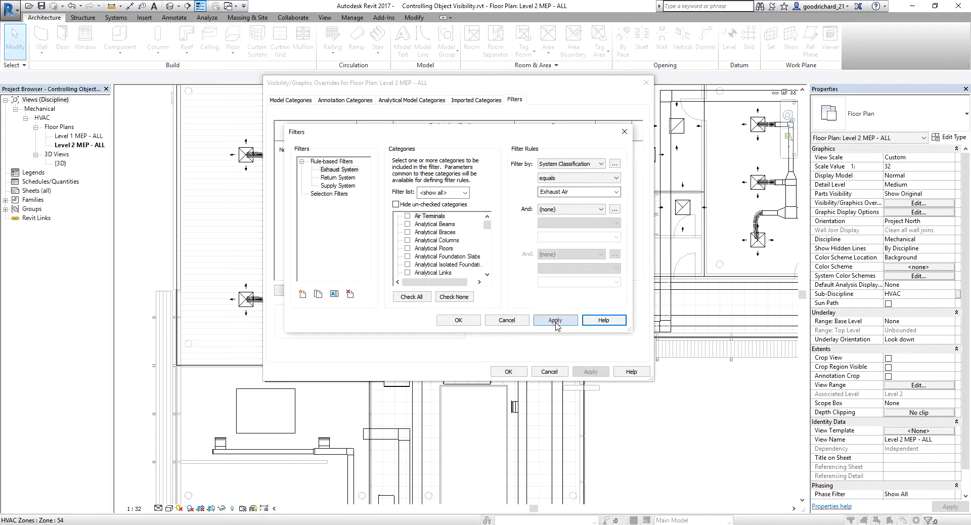
- Add the Flex Pipes and Flex Ducts categories to the existing Return System filter
left_click(338, 178)
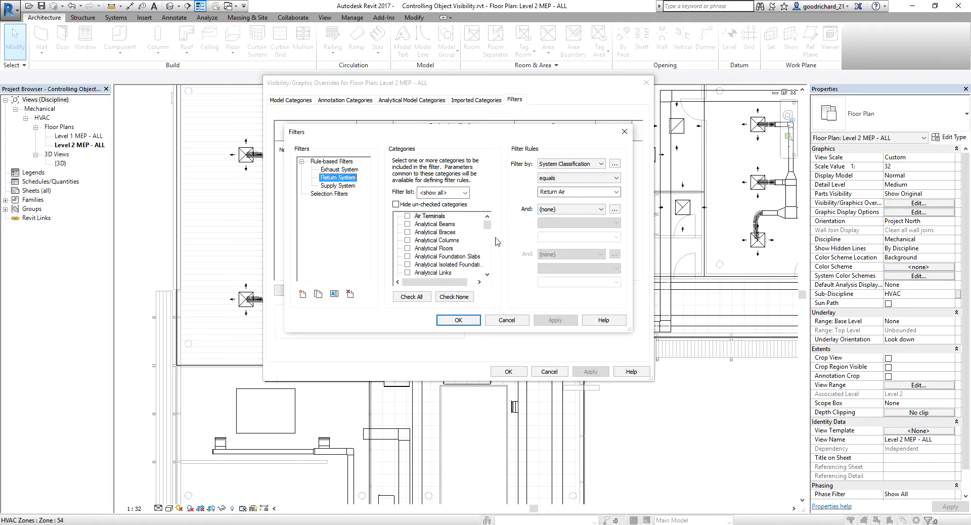
left_click_drag(487, 226, 488, 245)
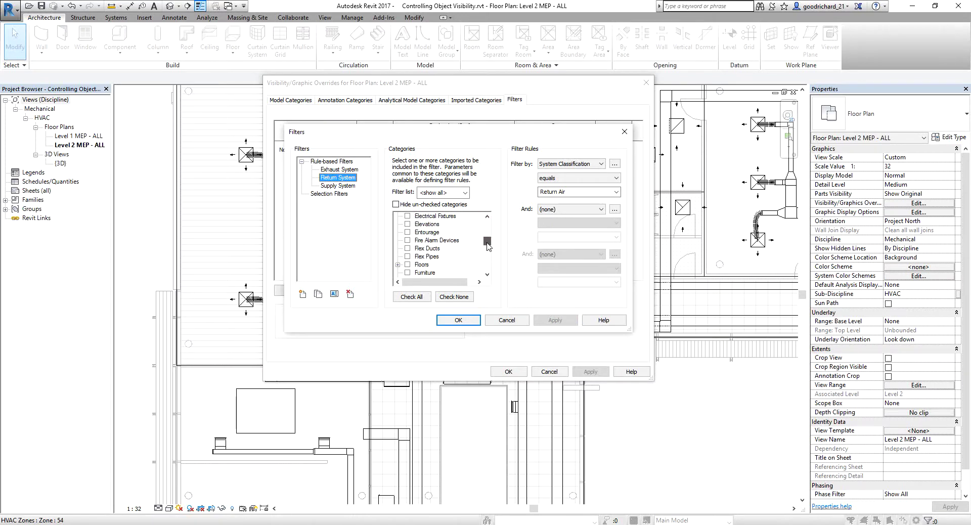
left_click(408, 257)
left_click(409, 248)
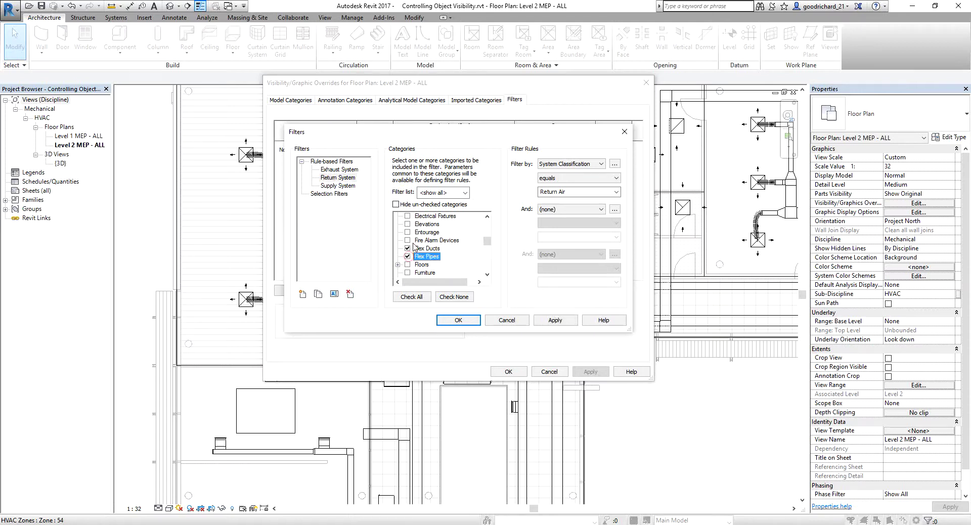
- Apply the filter definition edits and add the Exhaust System, Return System and Supply System filters to the view
left_click(552, 319)
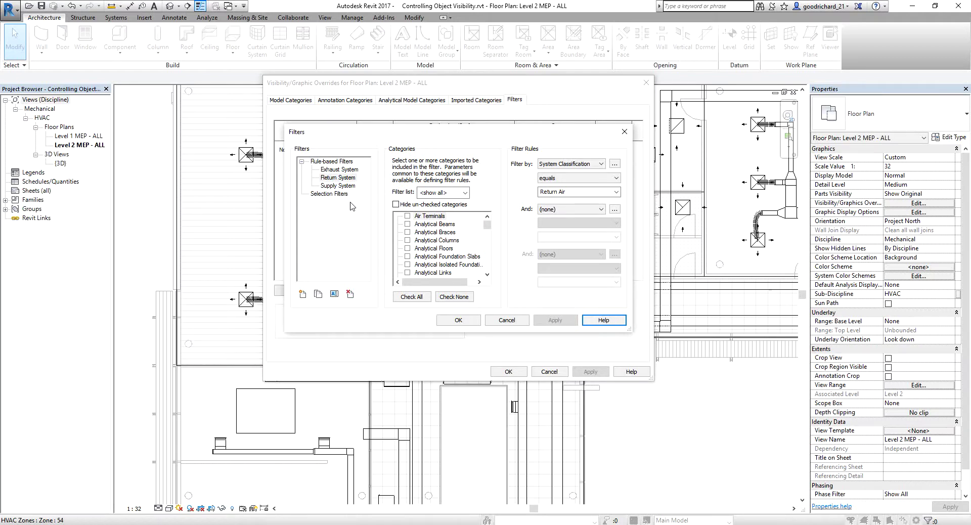
left_click(458, 322)
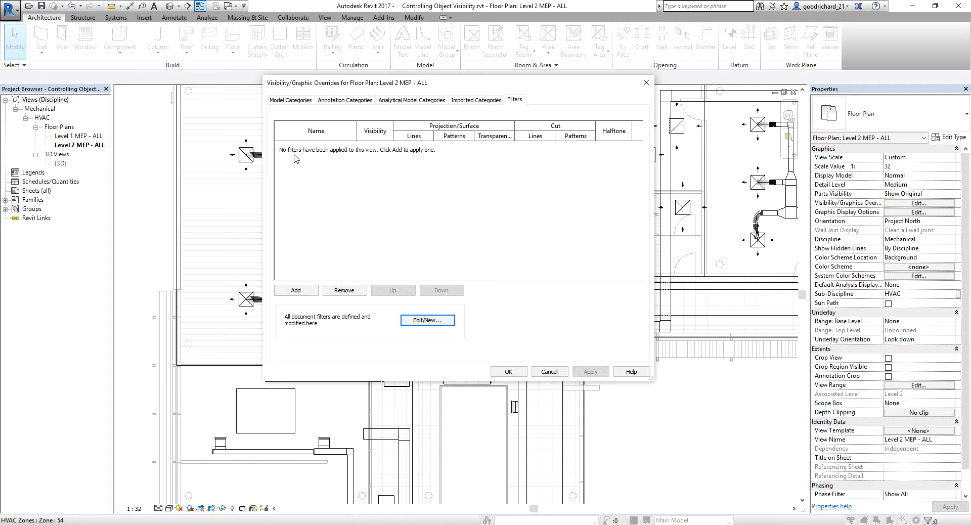
left_click(310, 291)
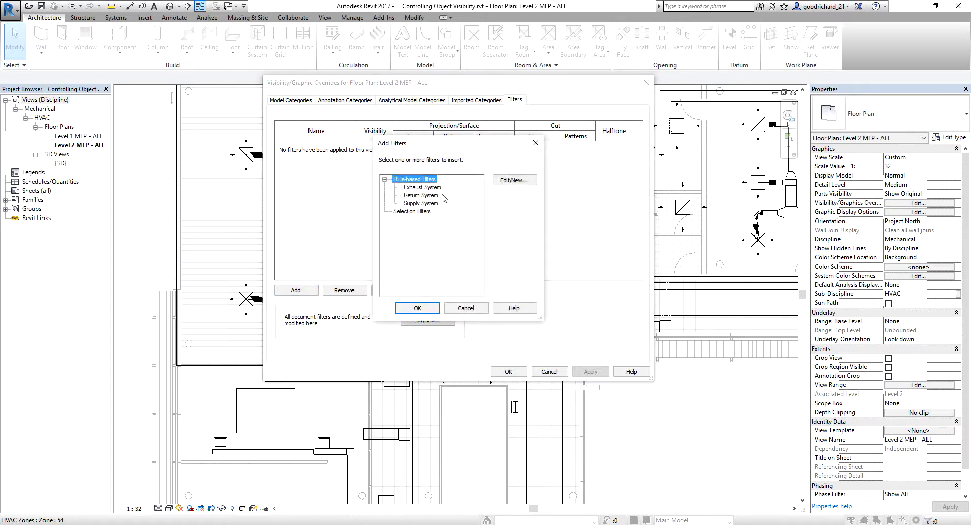
left_click(430, 188)
left_click(425, 203)
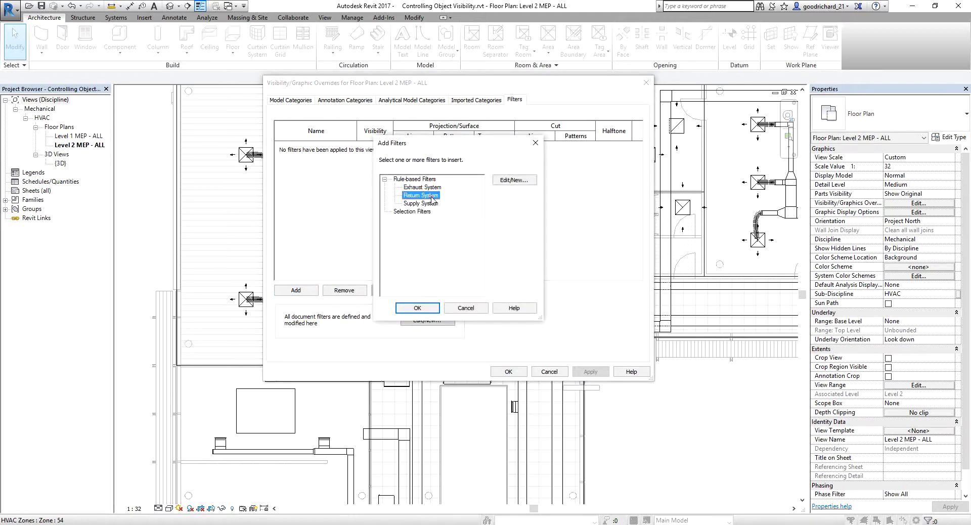
left_click(435, 189, "shift")
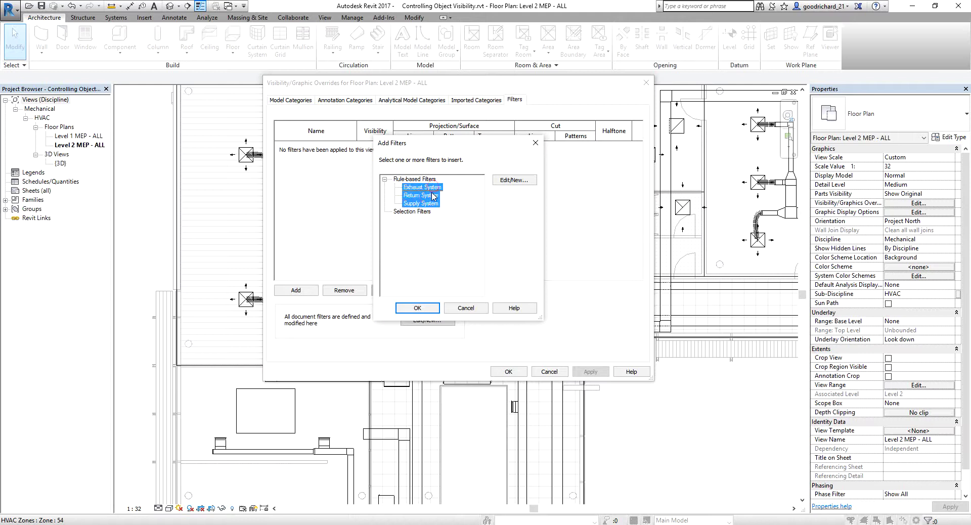
left_click(419, 307)
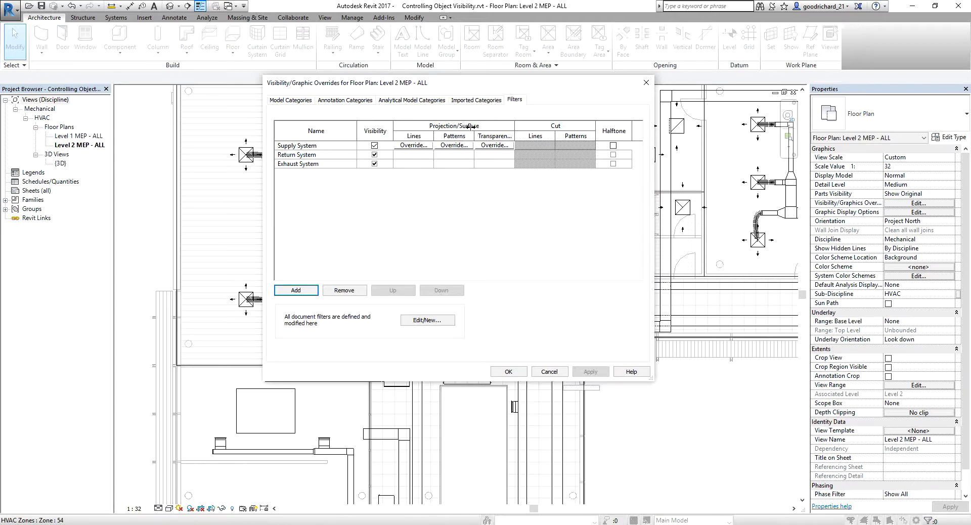
- Override the Supply System filter's projection line color to Blue, leaving its line pattern at No Override
left_click(413, 146)
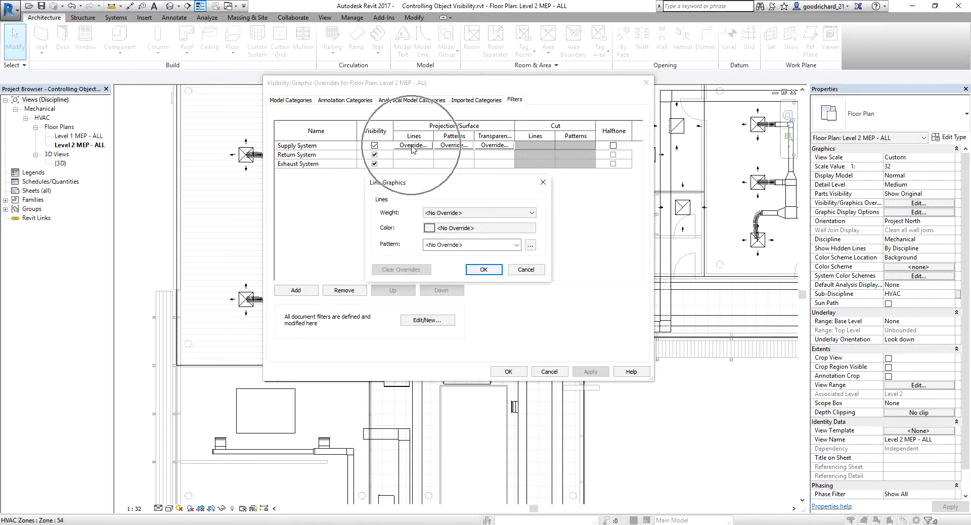
left_click(454, 229)
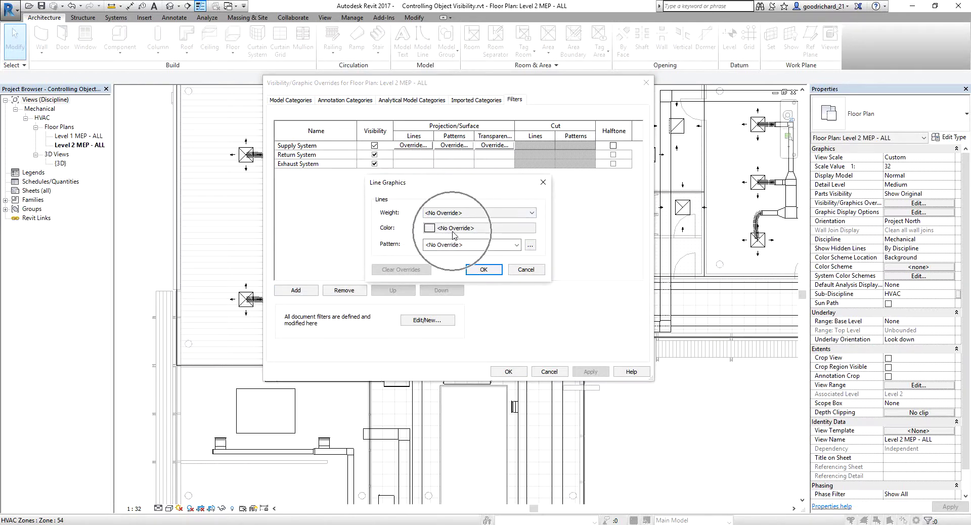
left_click(419, 241)
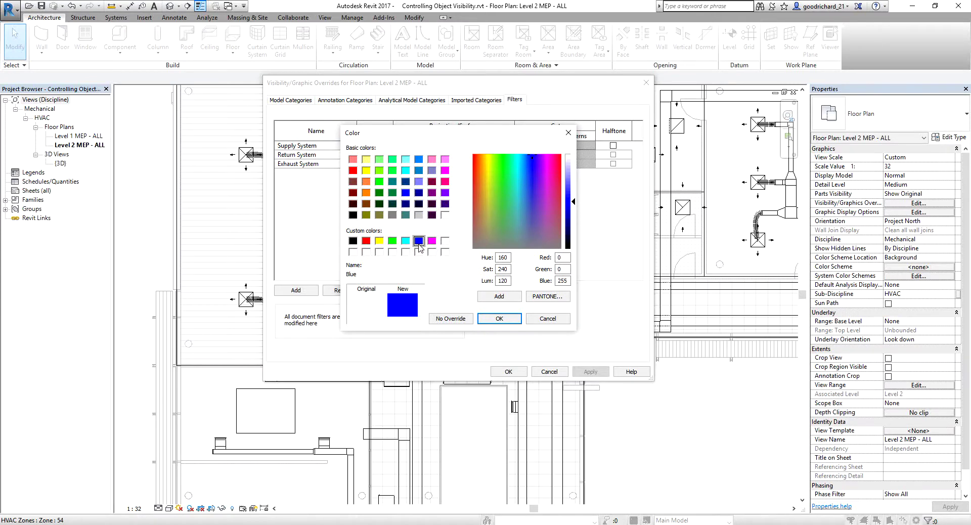
left_click(499, 319)
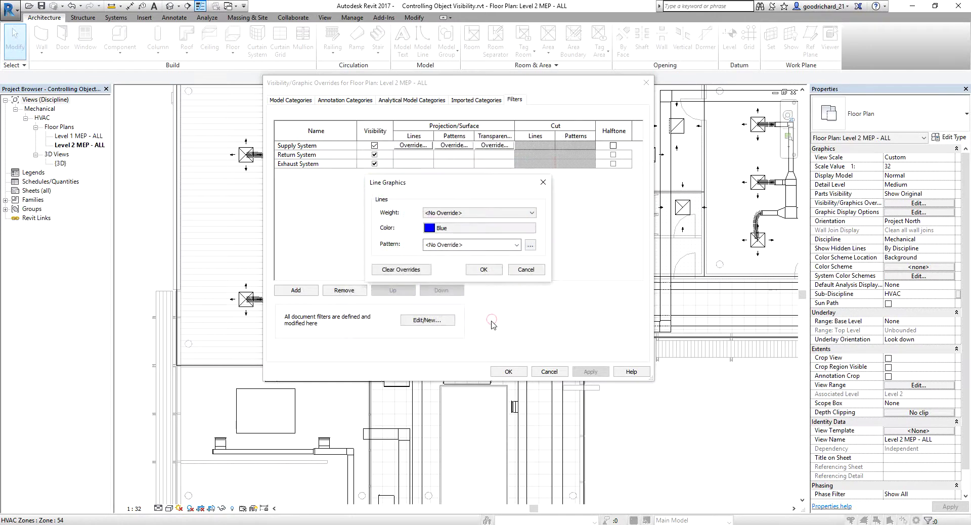
left_click(444, 245)
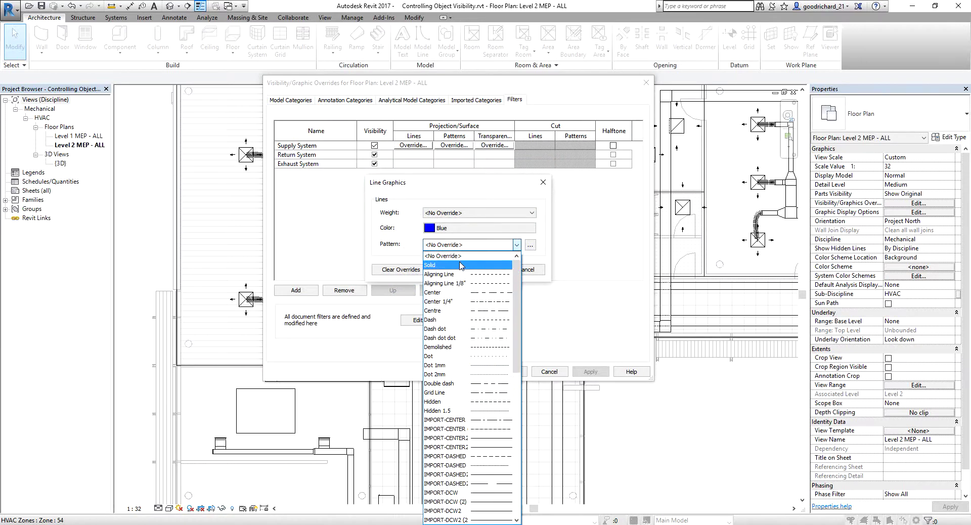
left_click(414, 247)
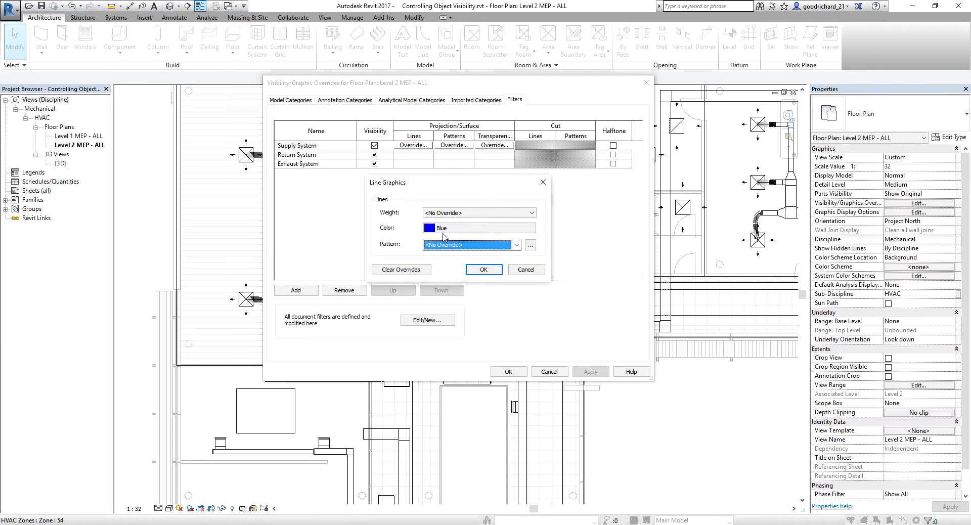
left_click(483, 269)
- Override the Return System filter's projection line color to Magenta
left_click(304, 157)
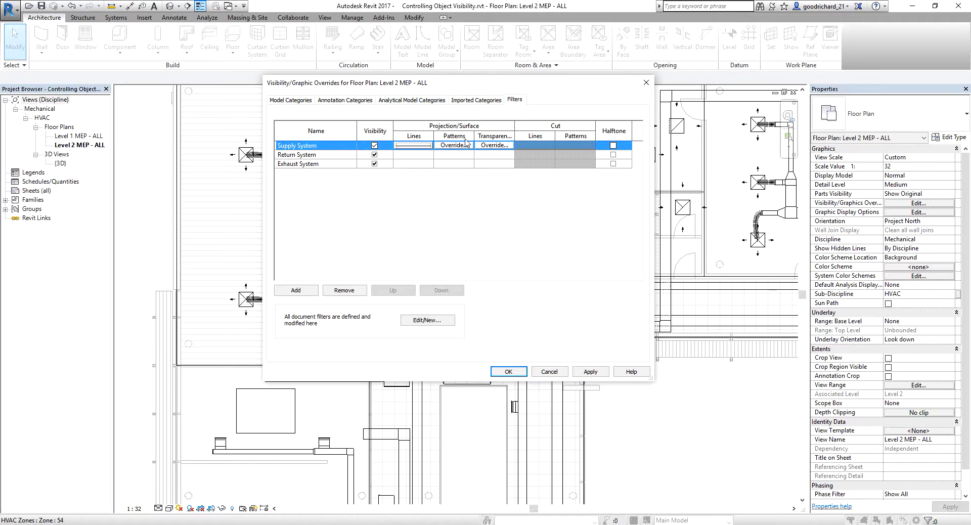
left_click(422, 156)
left_click(422, 155)
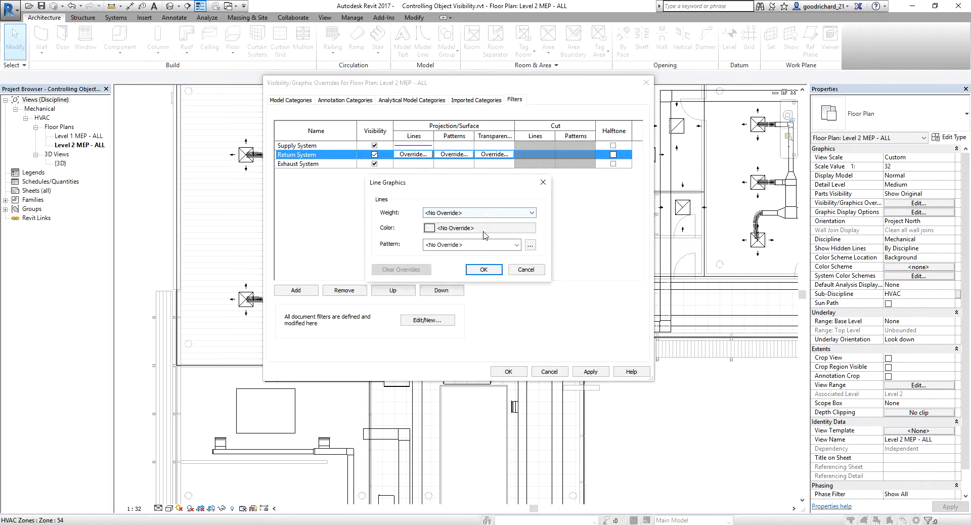
left_click(484, 232)
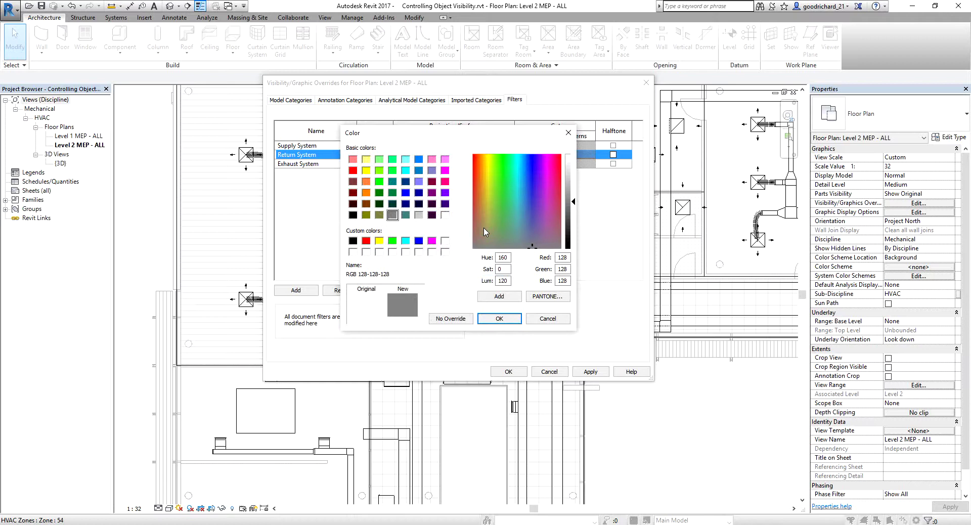
left_click(432, 240)
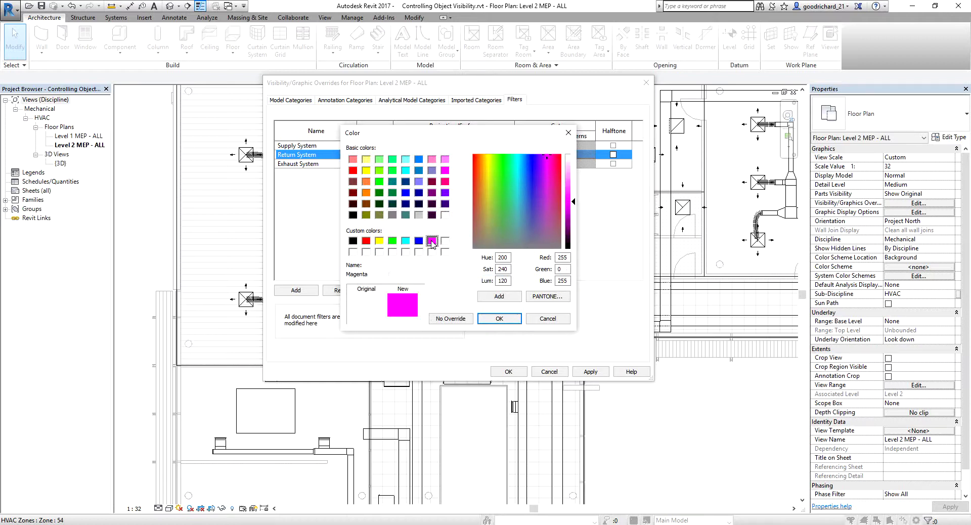
left_click(501, 319)
left_click(484, 270)
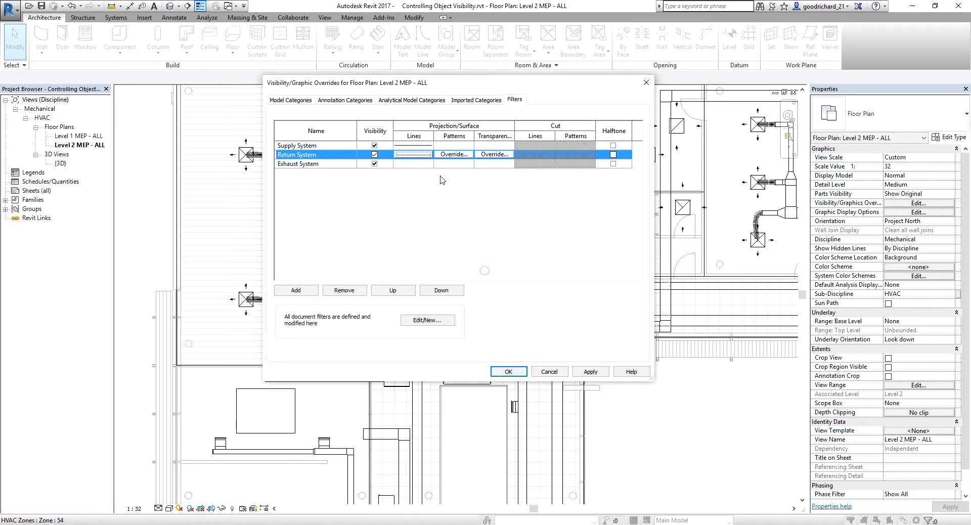
- Override the Exhaust System filter's projection line color to Green and accept the view's visibility/graphic overrides
left_click(409, 164)
left_click(409, 164)
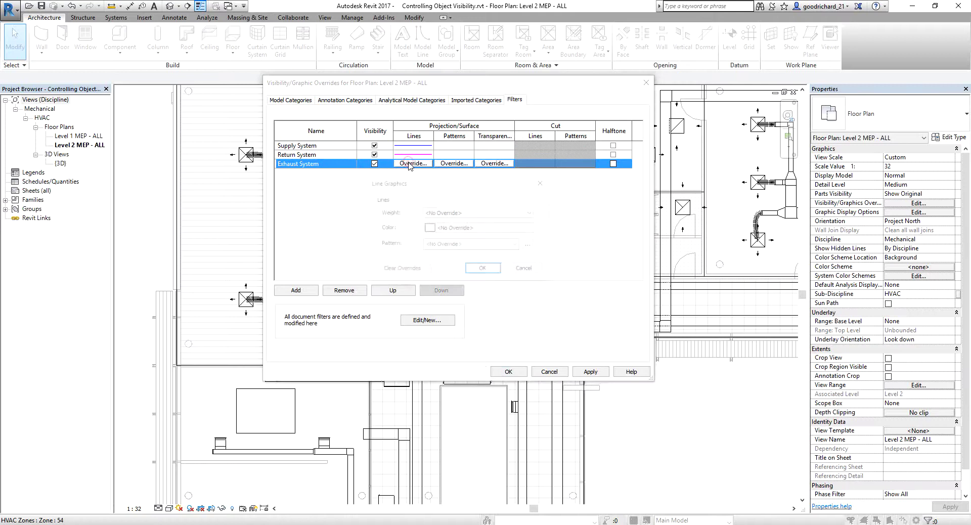
left_click(480, 232)
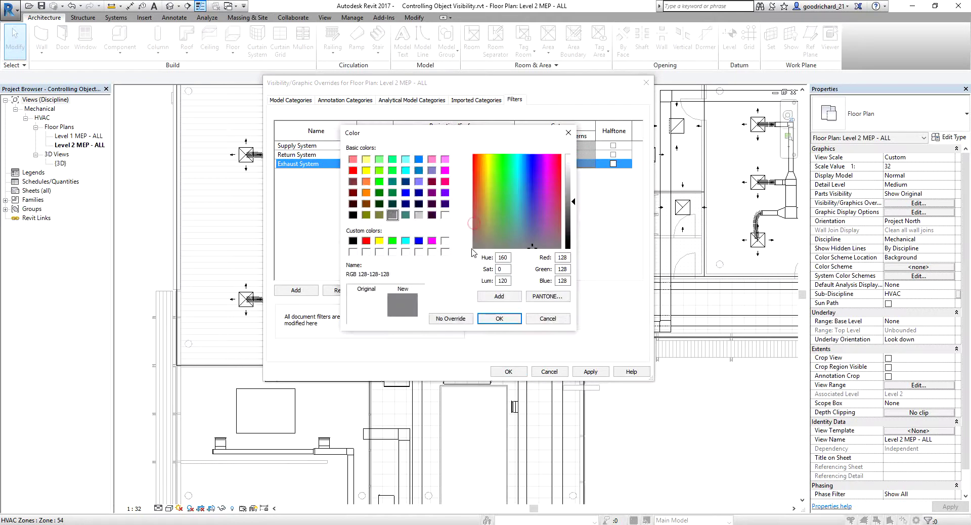
left_click(392, 242)
left_click(500, 318)
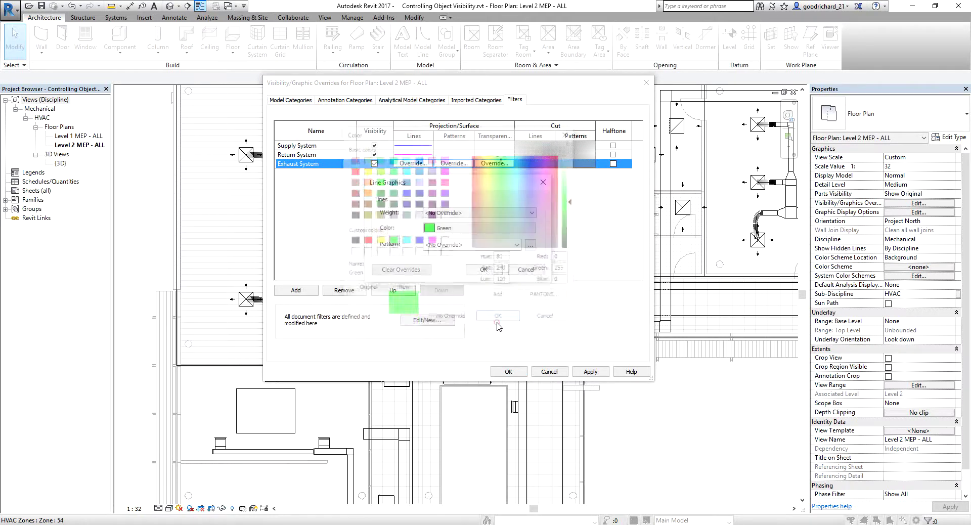
left_click(481, 270)
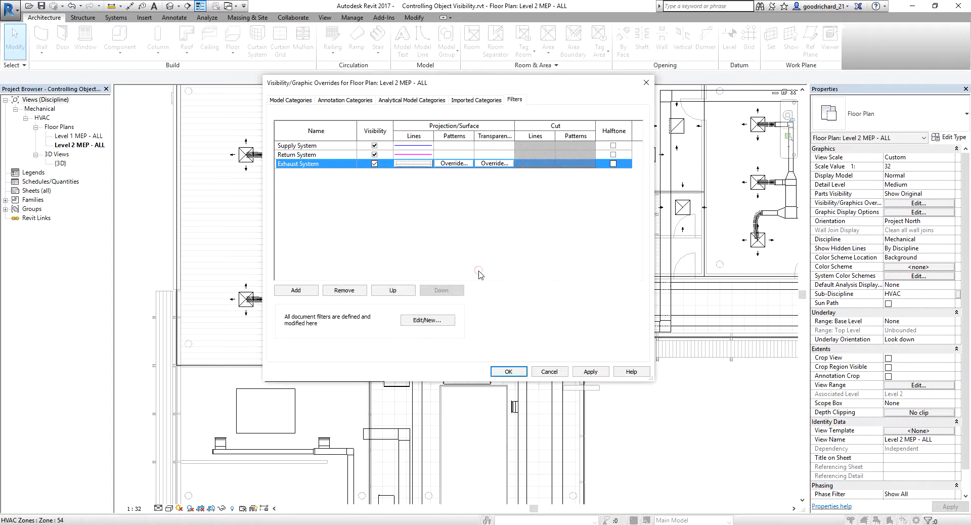
left_click(504, 373)
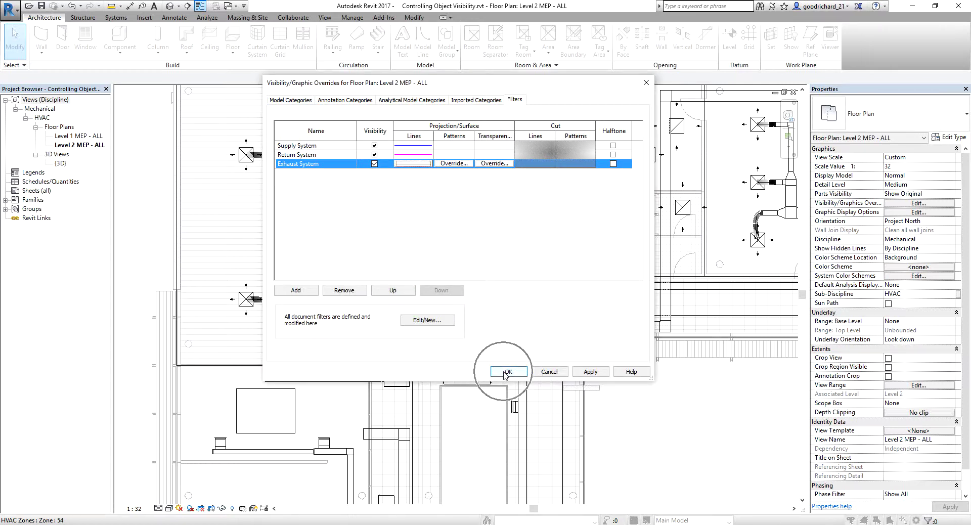
left_click(506, 373)
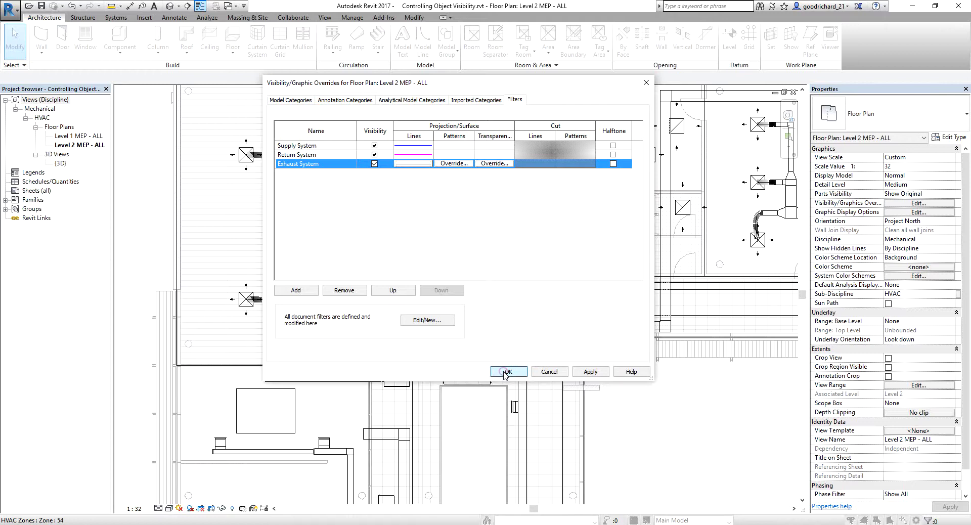
- Examine the color-coded supply, return and exhaust ducts across the whole Level 2 plan and around the upper-left rooms
scroll(486, 313, "down", 5)
middle_click_drag(480, 288, 389, 132)
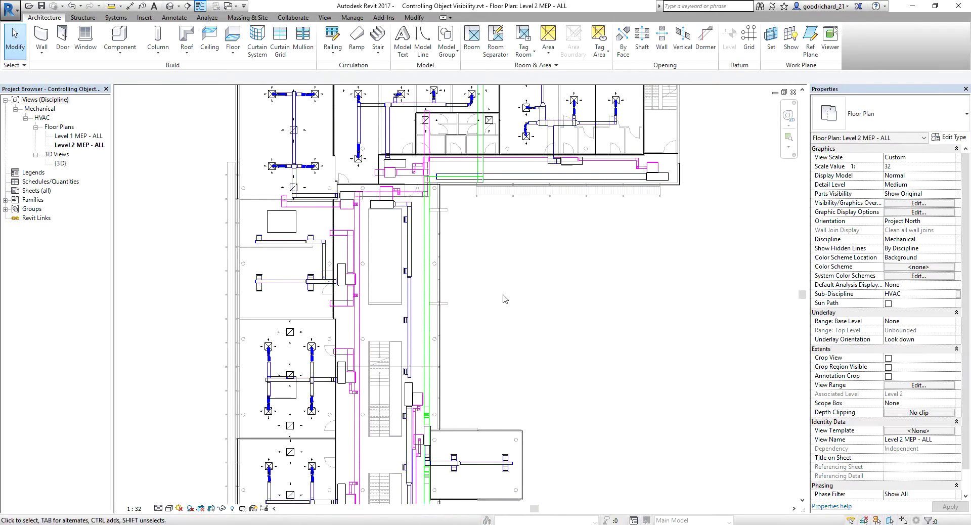
middle_click(501, 298)
middle_click(501, 298)
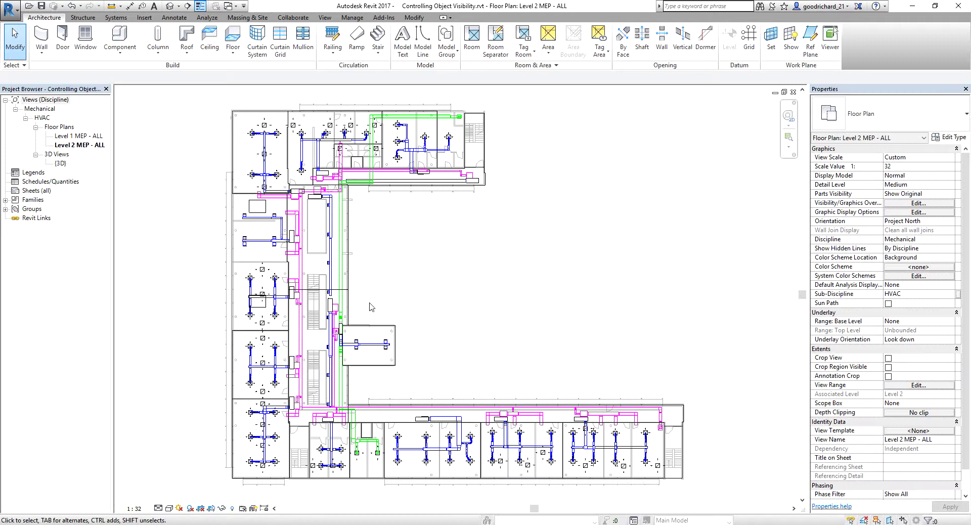
scroll(263, 167, "up", 3)
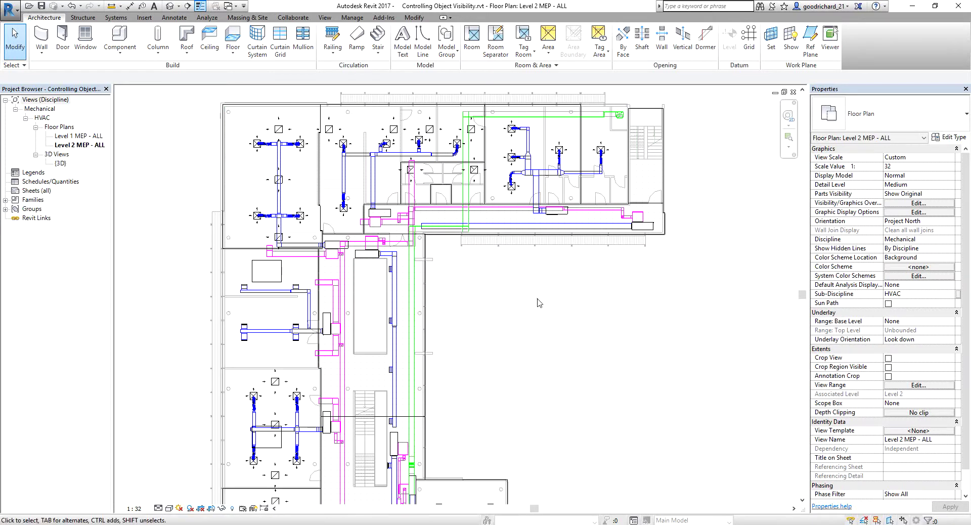
scroll(282, 127, "up", 3)
scroll(282, 127, "up", 2)
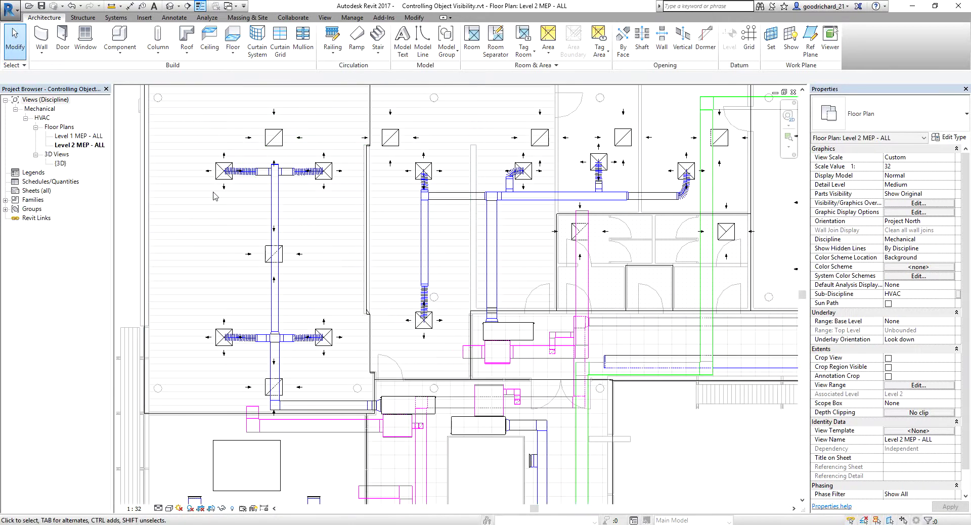
- Check the System Classification of a supply diffuser in the upper-left room and compare its line color with the connected flex duct
left_click(221, 185)
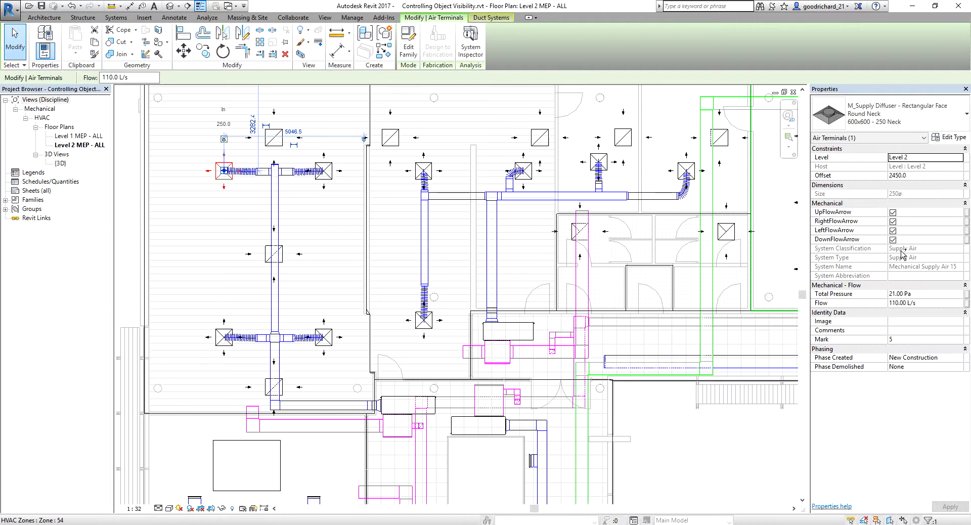
left_click(666, 438)
middle_click_drag(421, 314, 579, 309)
scroll(579, 309, "down", 2)
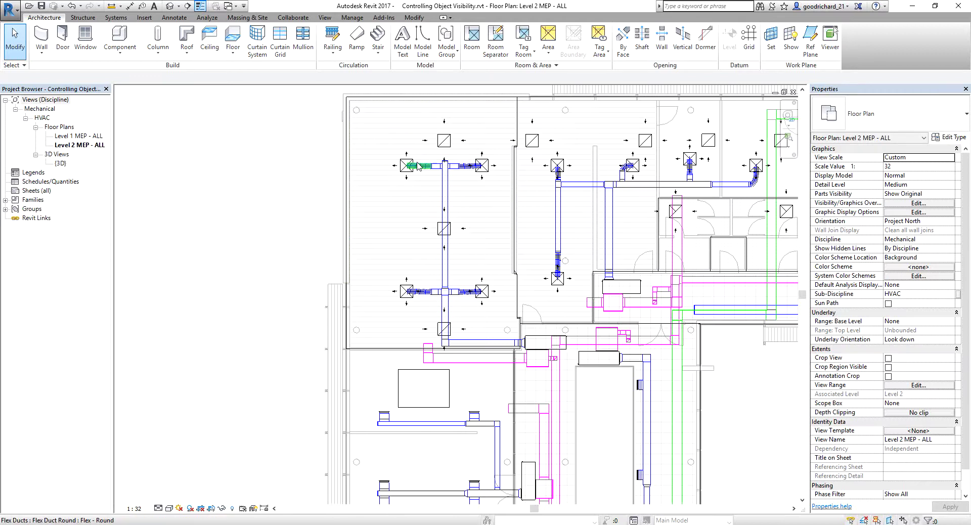
scroll(428, 157, "up", 2)
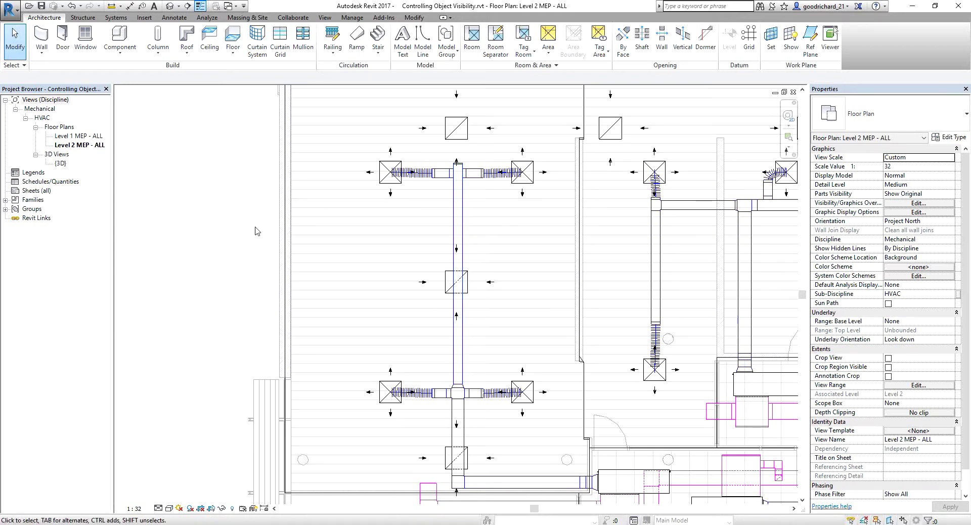
scroll(246, 201, "down", 1)
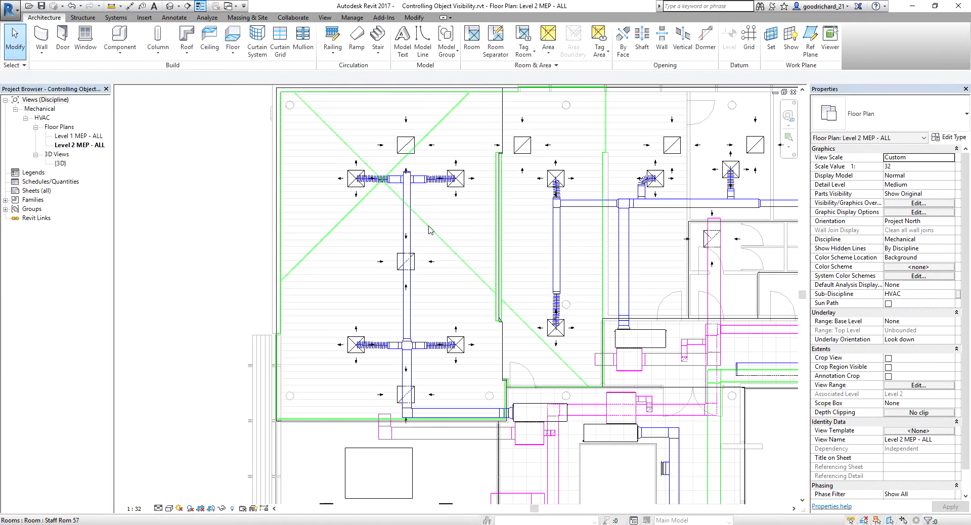
- Include the Air Terminals category in the Supply System filter of the Level 2 MEP - ALL view
key("v")
key("g")
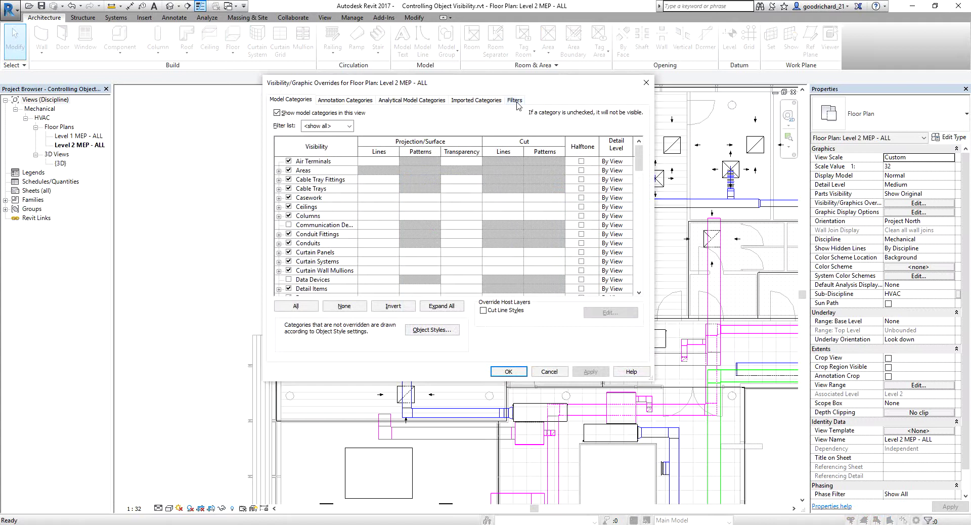
left_click(516, 100)
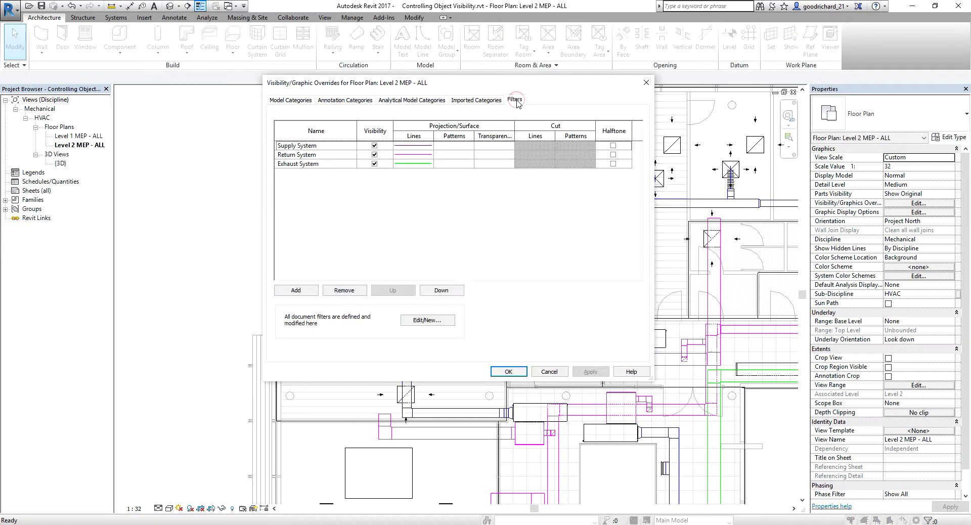
left_click(428, 322)
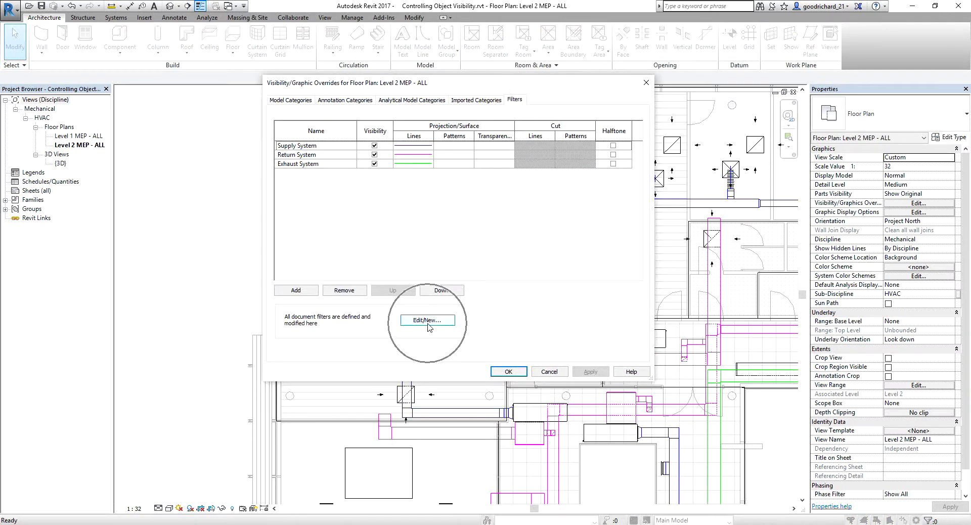
left_click(341, 187)
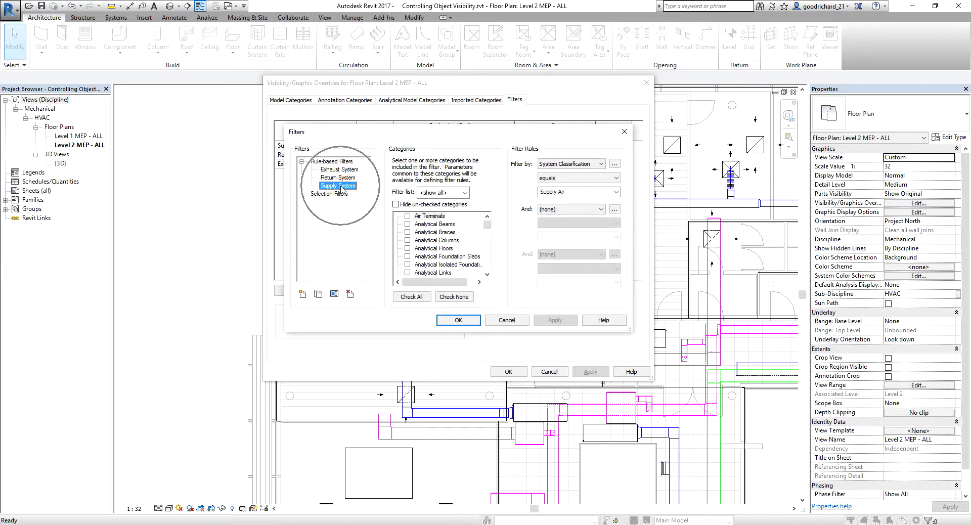
left_click(408, 216)
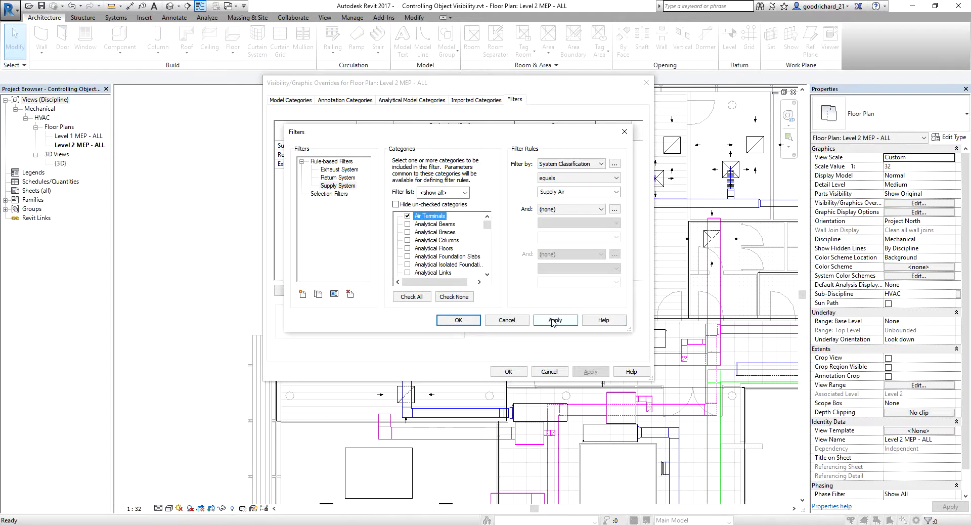
left_click(554, 322)
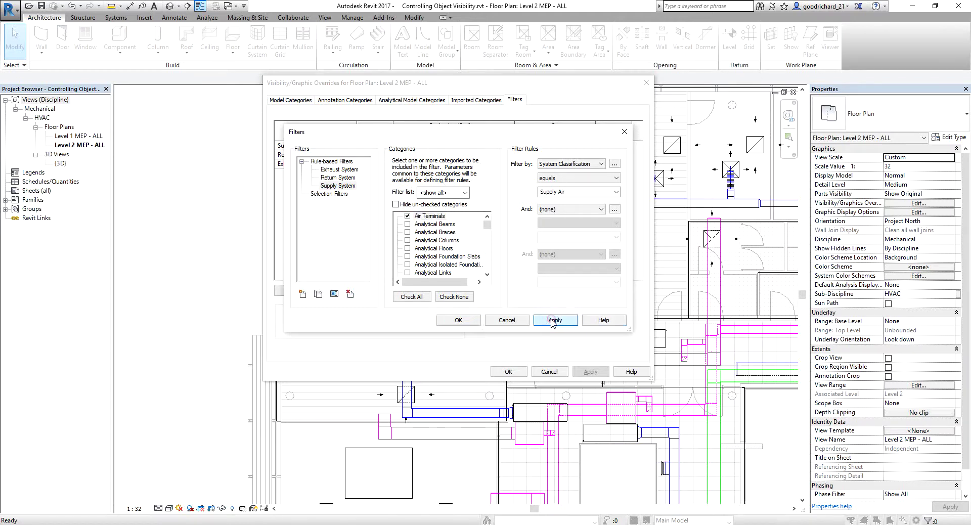
- Include the Air Terminals category in the Exhaust System filter and apply the change
left_click(338, 170)
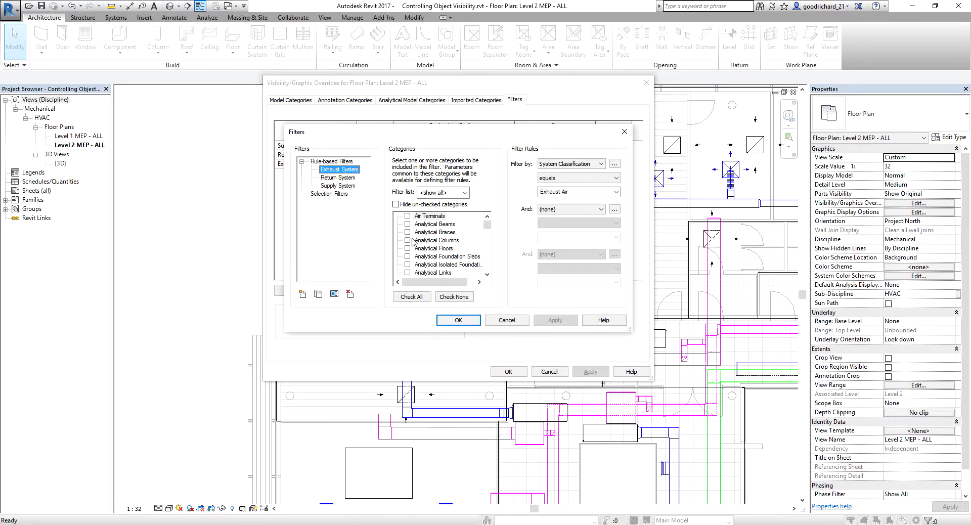
left_click(407, 216)
left_click(554, 320)
- Include the Air Terminals category in the Return System filter and accept the filter and visibility settings
left_click(340, 179)
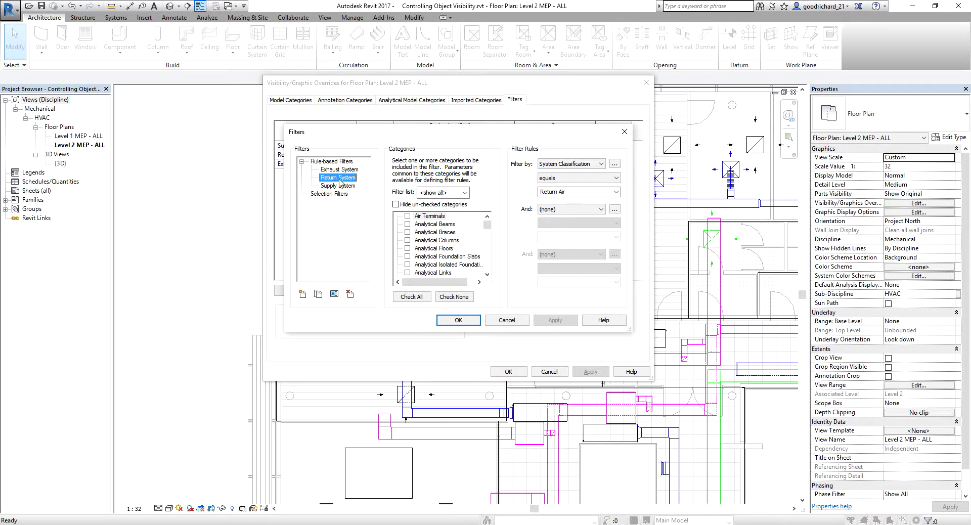
left_click(407, 216)
left_click(553, 320)
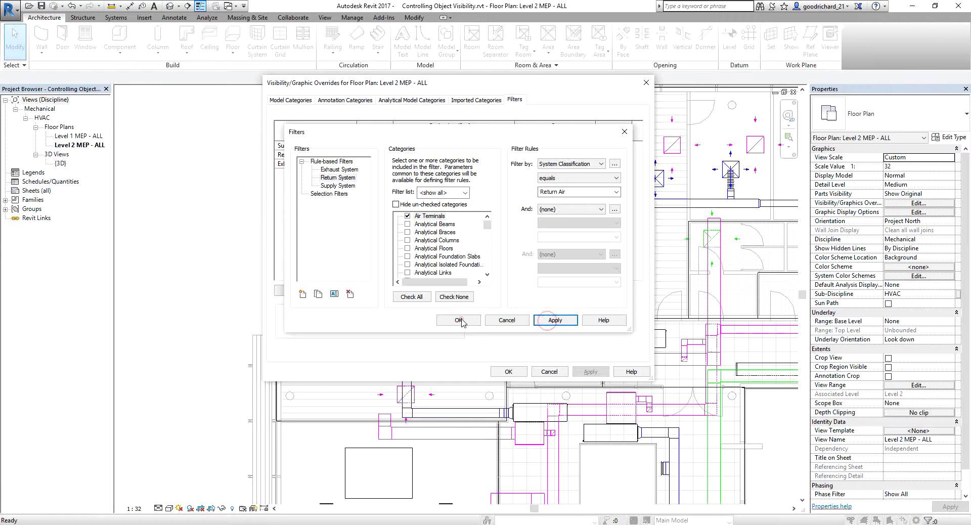
left_click(458, 321)
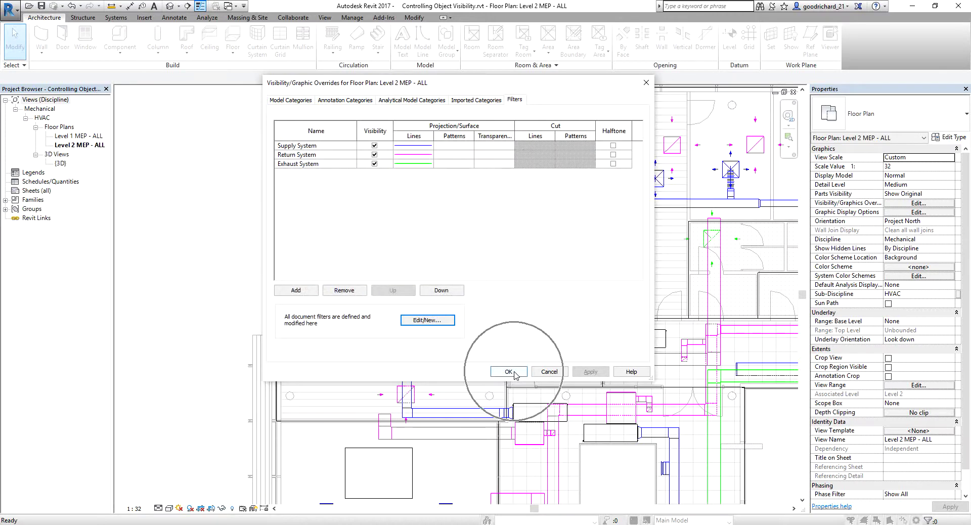
left_click(508, 372)
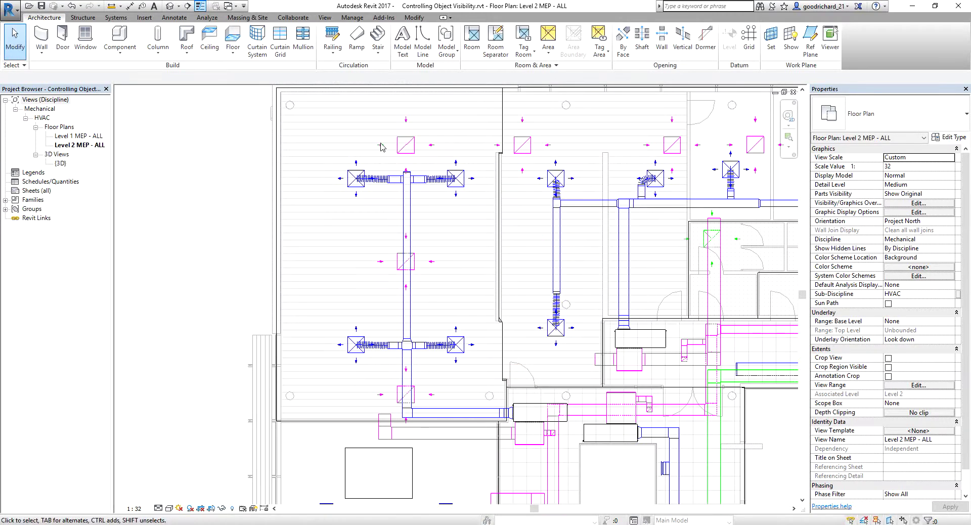
- Show the whole Level 2 plan and dismiss the Apple Software Update window
scroll(434, 262, "down", 5)
middle_click_drag(435, 262, 392, 187)
key("z")
key("f")
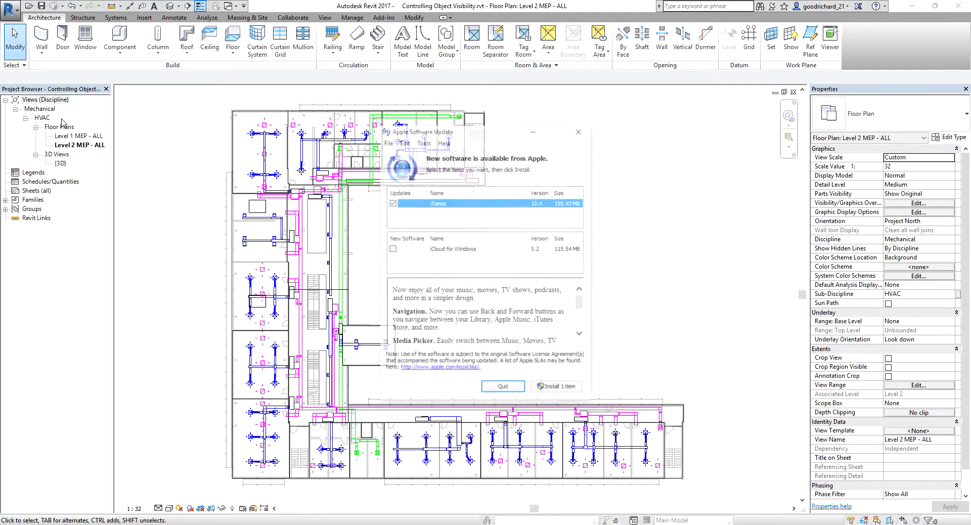
left_click(580, 130)
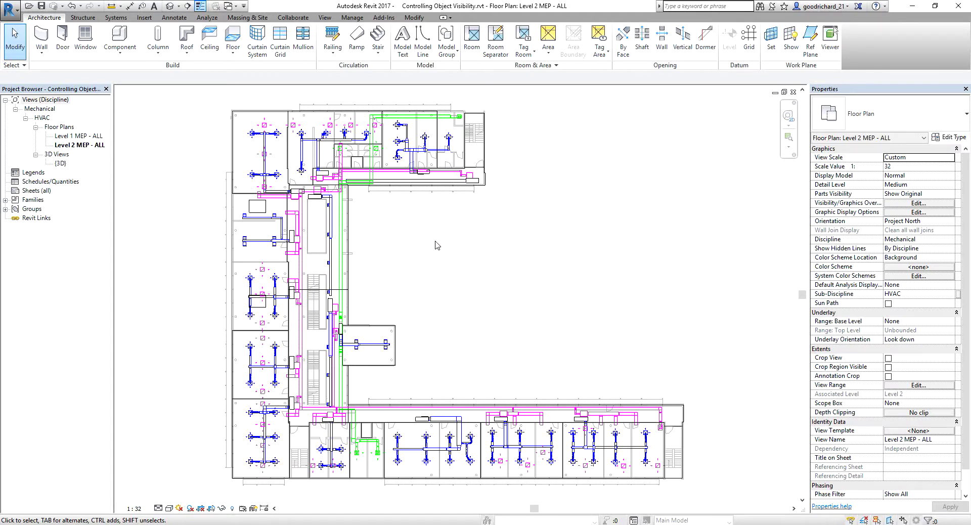
- Make the Lighting Fixtures category visible in the Level 2 MEP - ALL plan and accept the visibility overrides
key("v")
key("g")
left_click(318, 244)
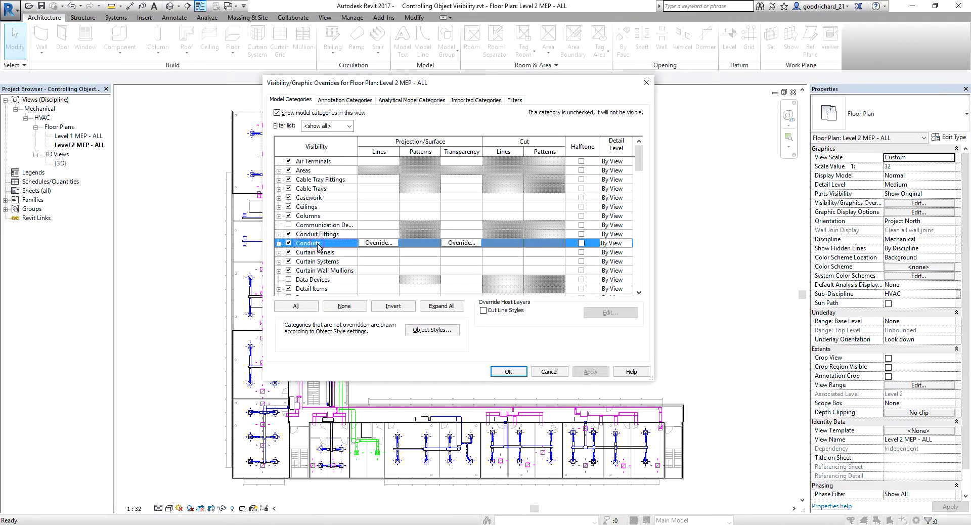
scroll(318, 246, "down", 6)
left_click(318, 252)
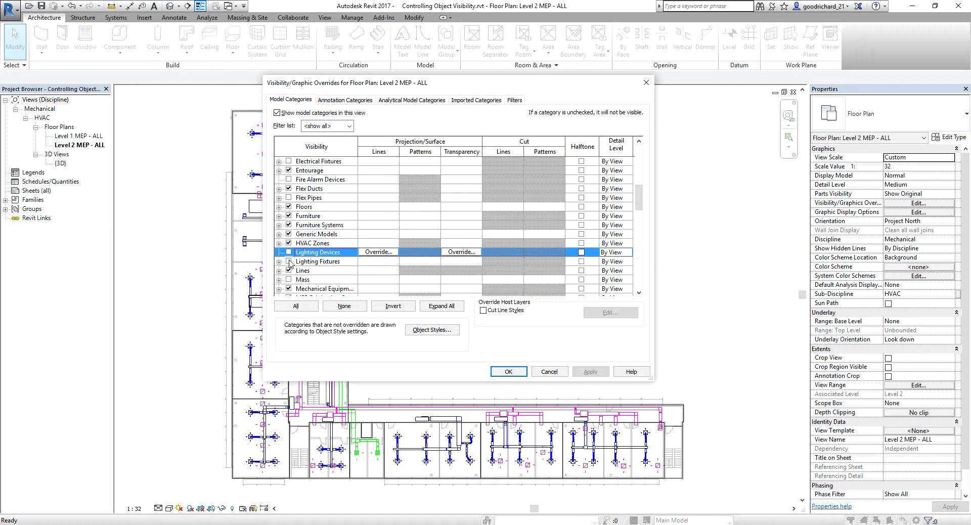
left_click(288, 261)
left_click(289, 261)
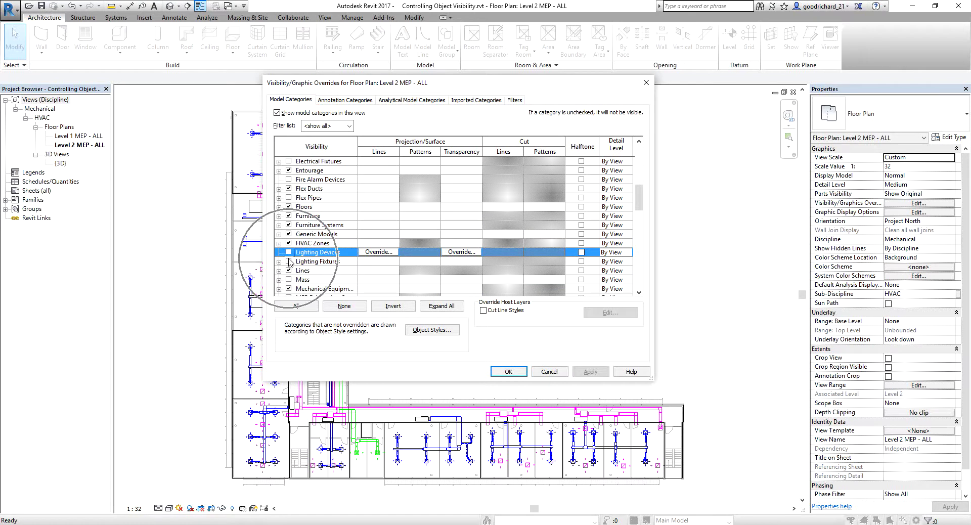
left_click(288, 262)
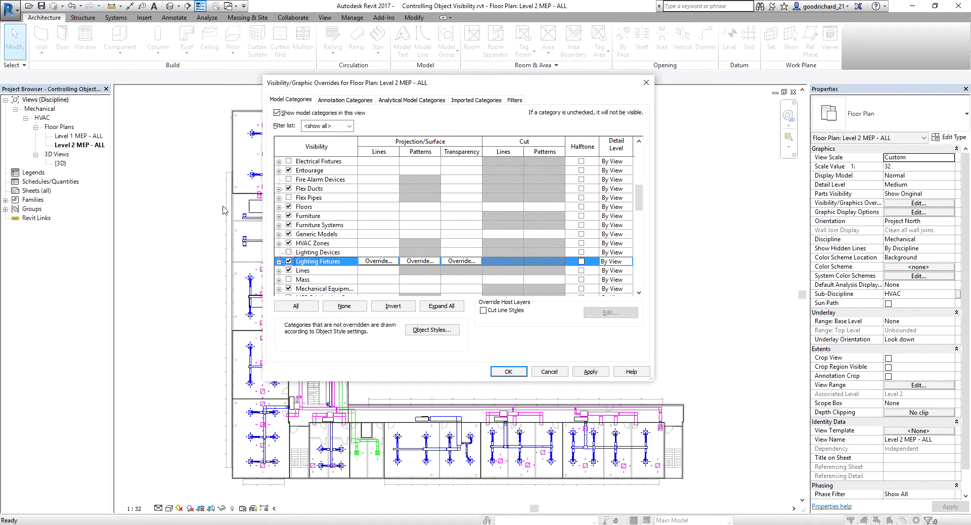
left_click(82, 148)
left_click(82, 148)
left_click(82, 148)
left_click(509, 372)
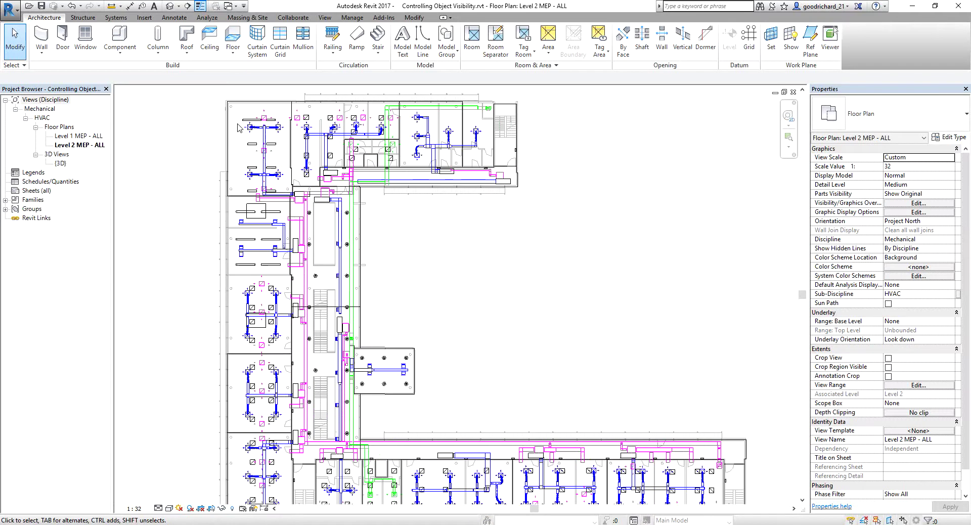
- Duplicate the Level 2 MEP - ALL plan with detailing and name the copy Level 2 MEP - Supply
scroll(243, 136, "up", 3)
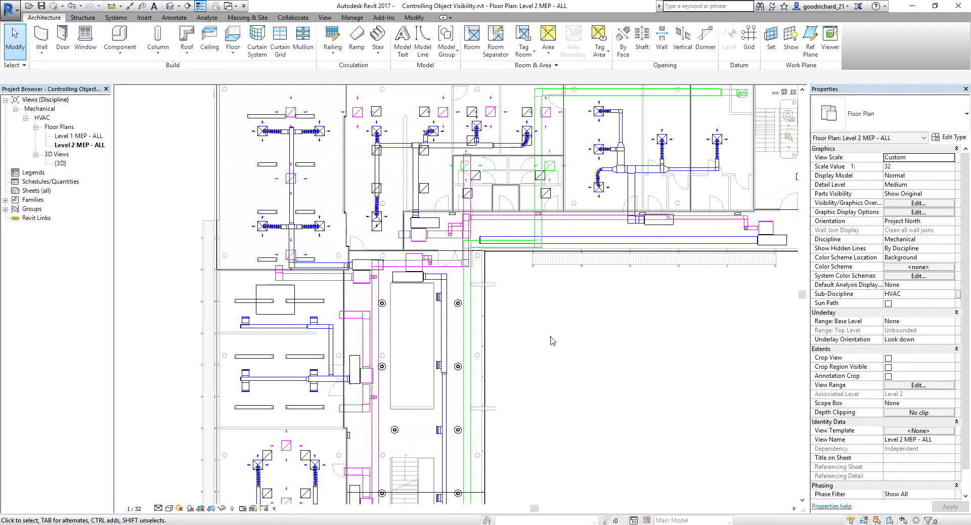
scroll(553, 338, "down", 2)
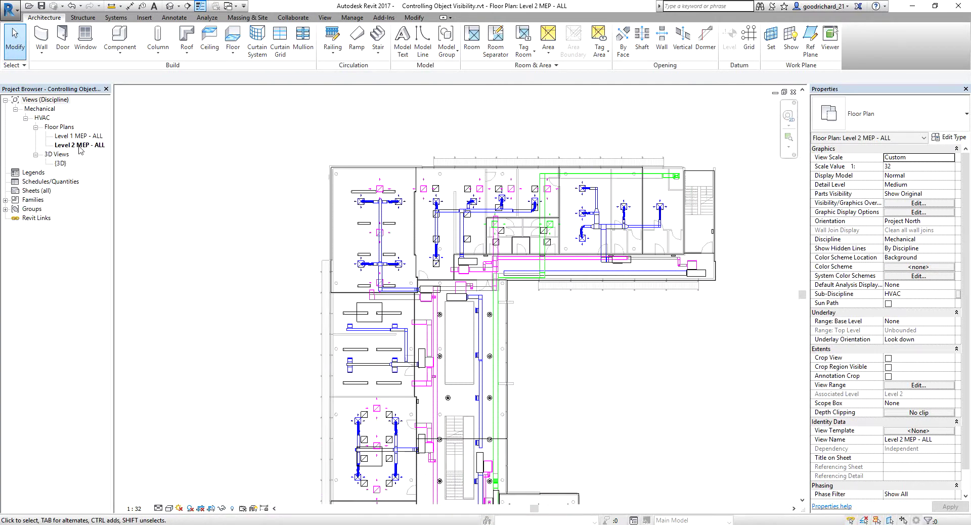
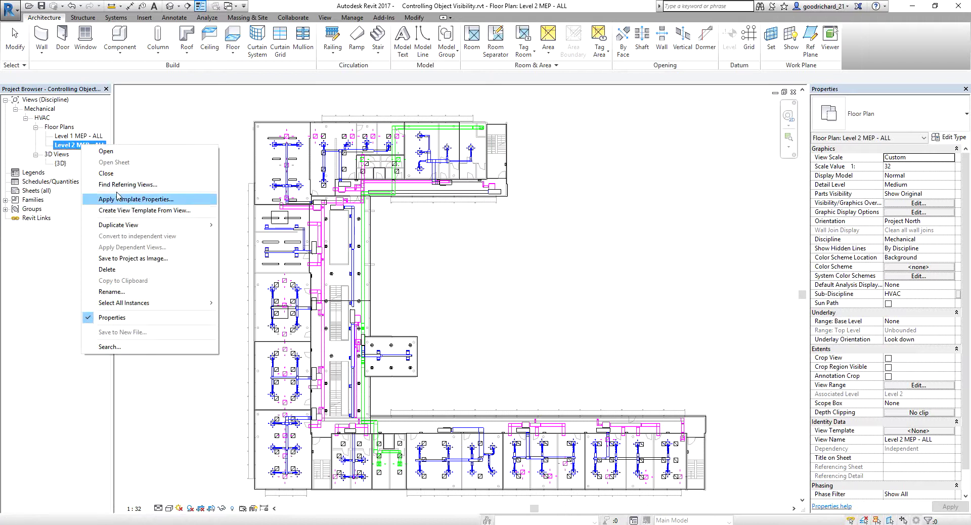
mouse_move(132, 225)
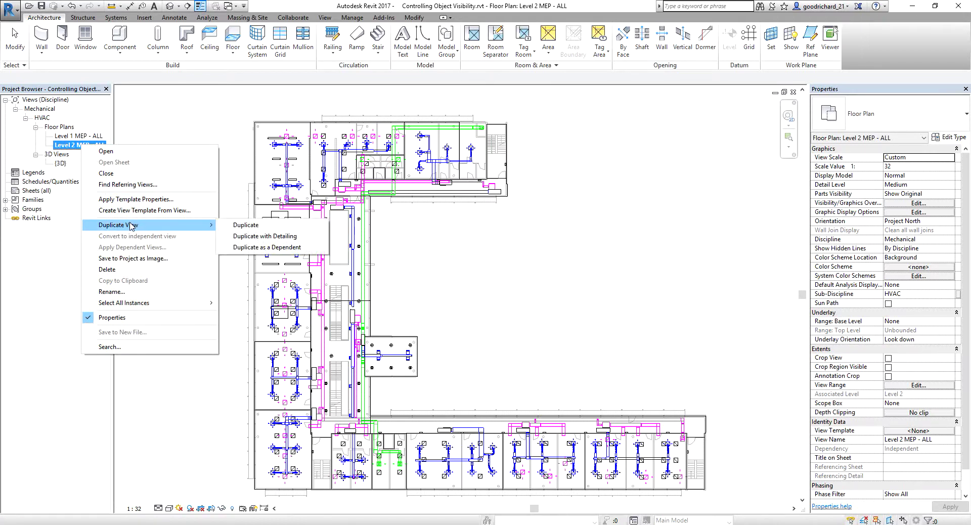
left_click(262, 237)
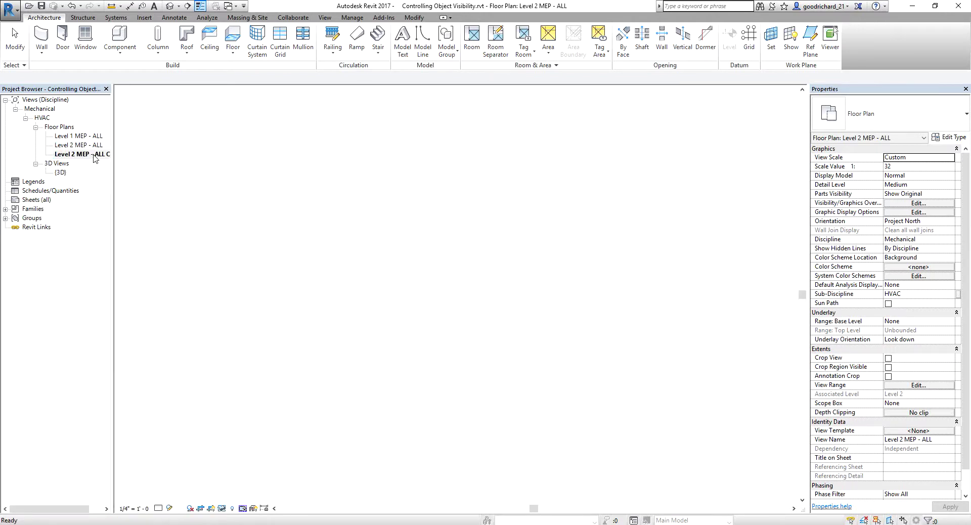
left_click(97, 156)
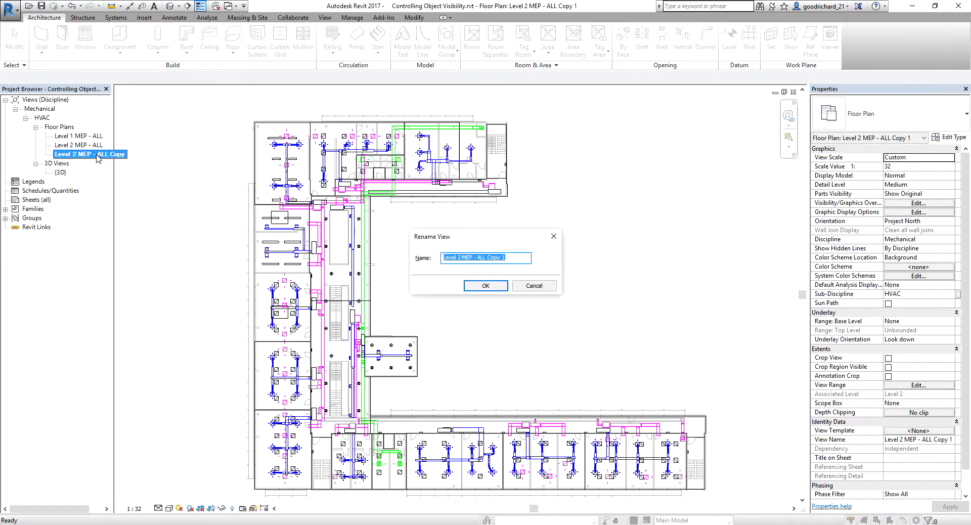
type("L")
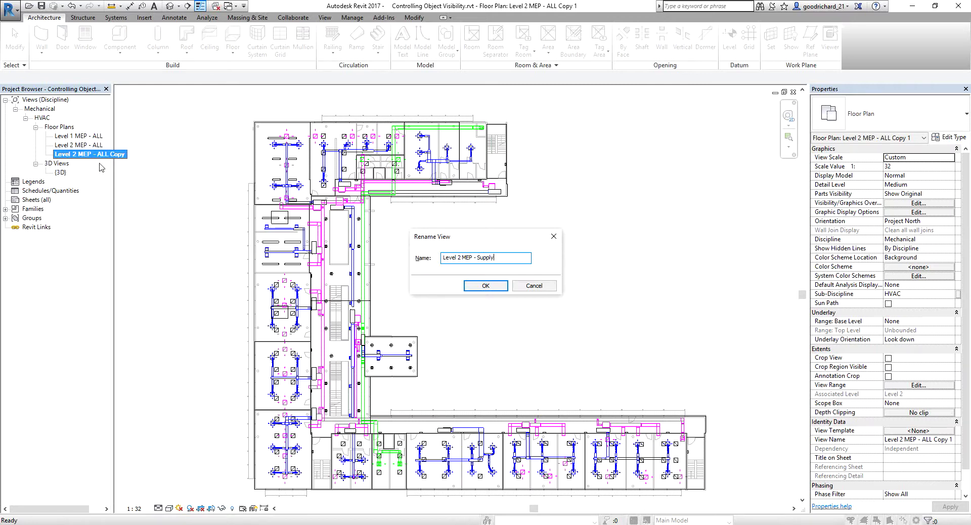
left_click(485, 286)
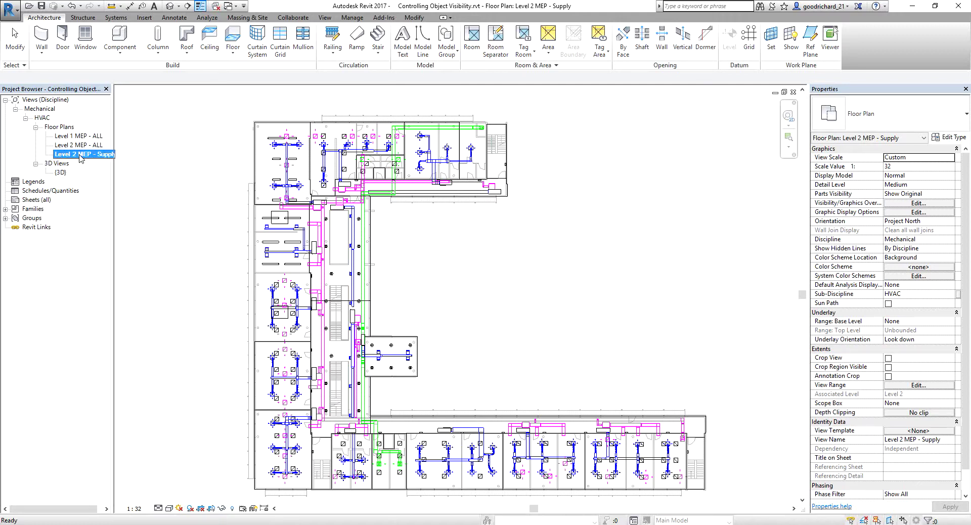
left_click(176, 158)
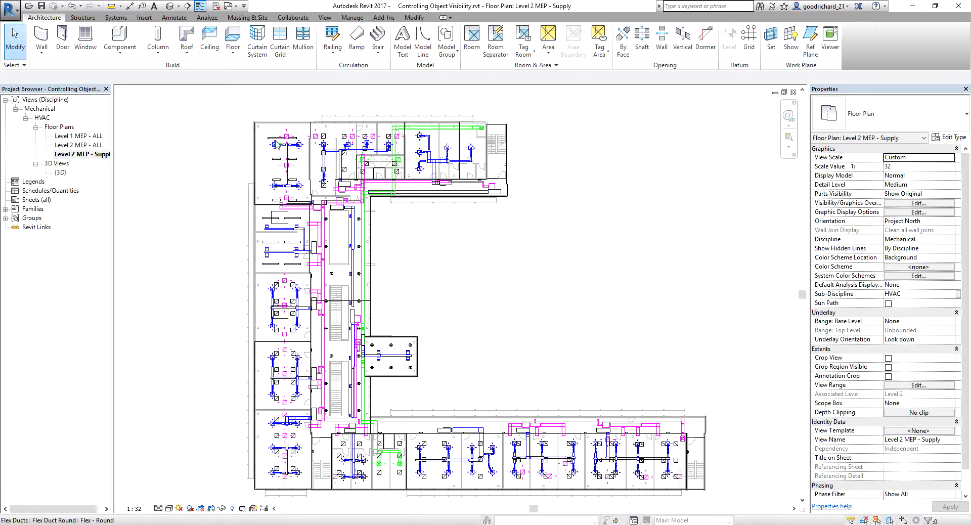
left_click(92, 145)
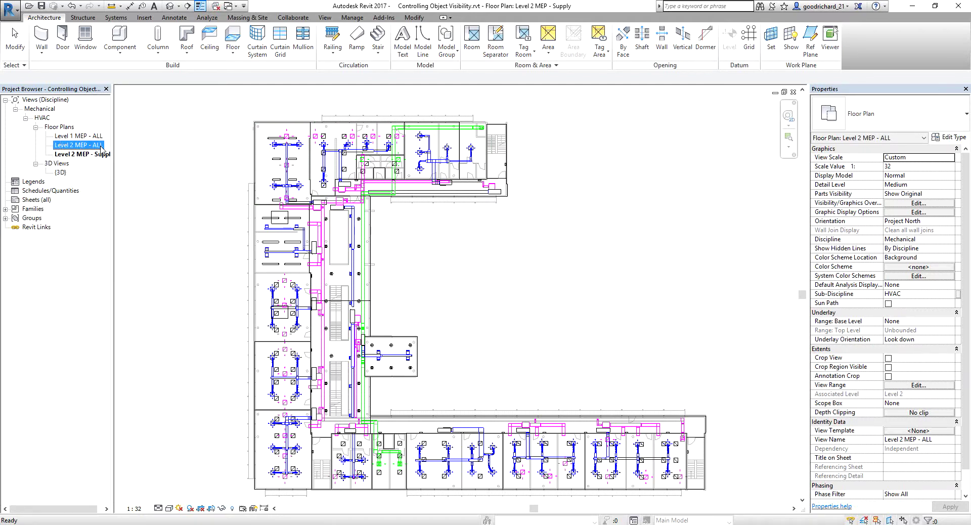
left_click(91, 154)
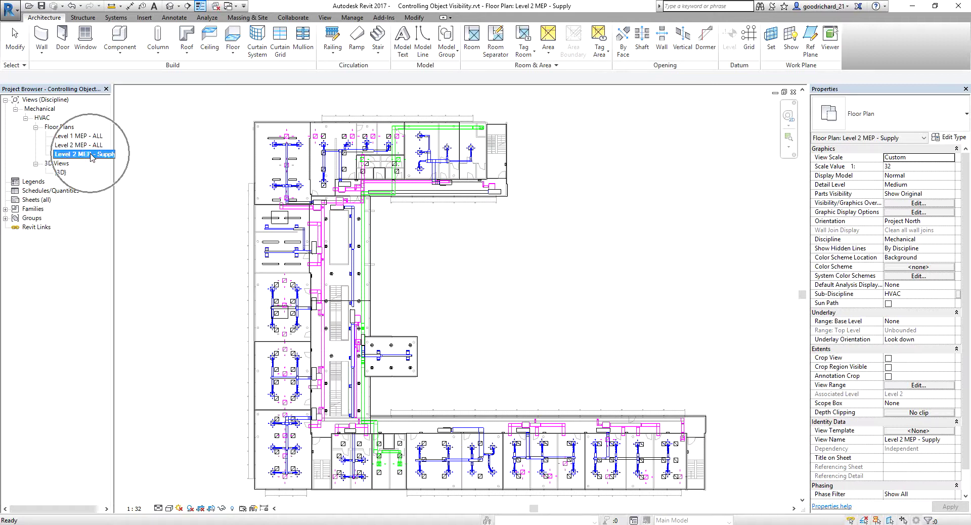
left_click(94, 156)
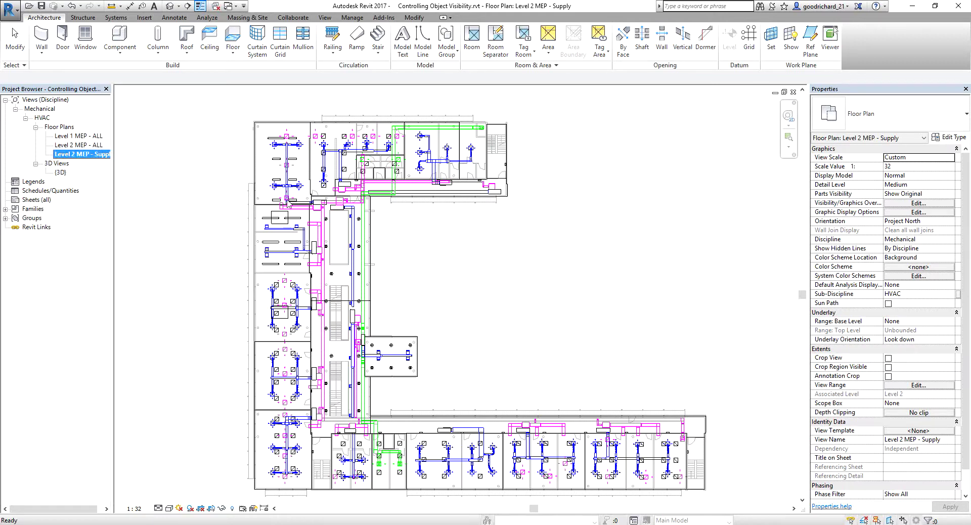
- Turn off the Lighting Fixtures category in the visibility/graphic overrides of the Level 2 MEP - Supply plan
left_click(440, 262)
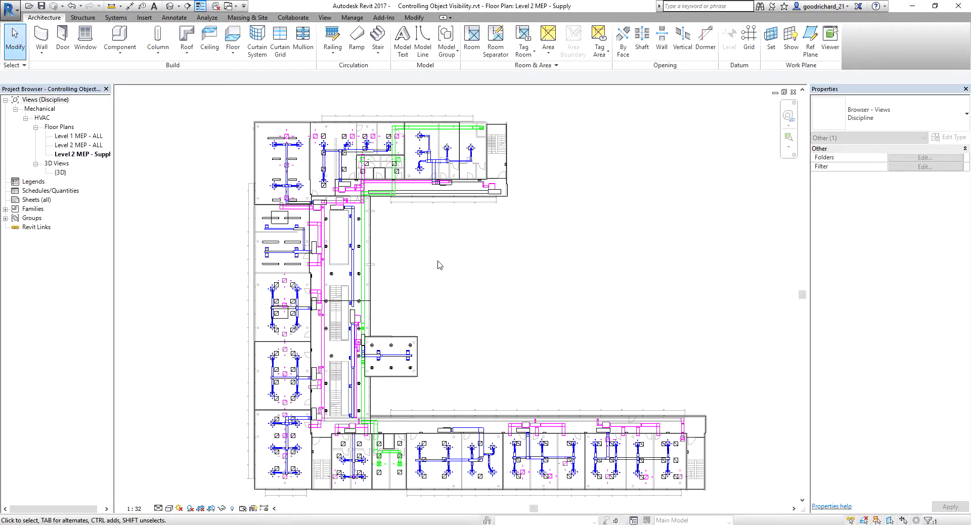
key("v")
key("g")
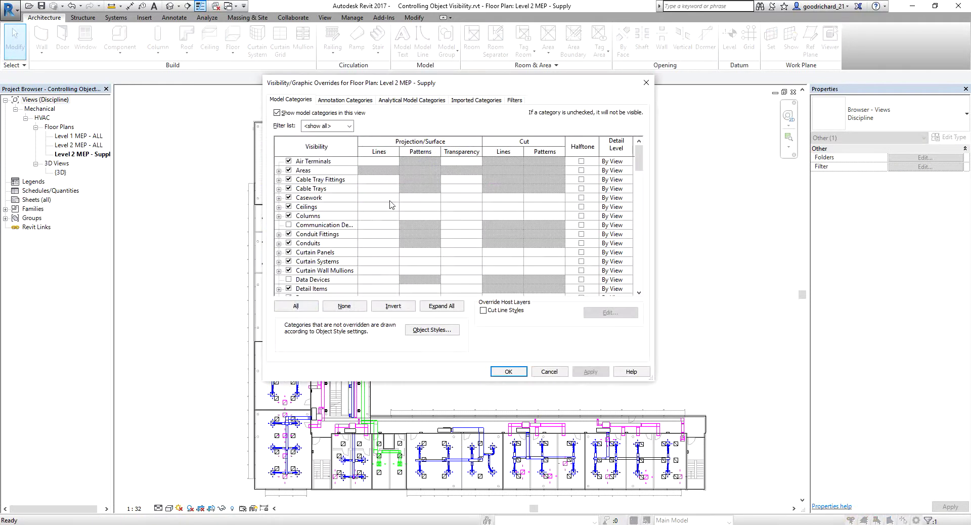
left_click(313, 244)
scroll(315, 245, "down", 5)
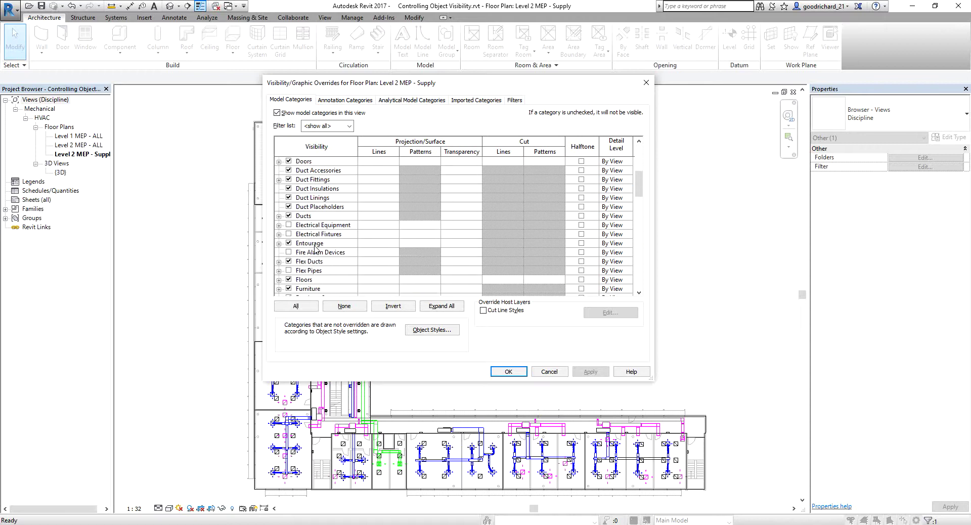
scroll(298, 275, "down", 3)
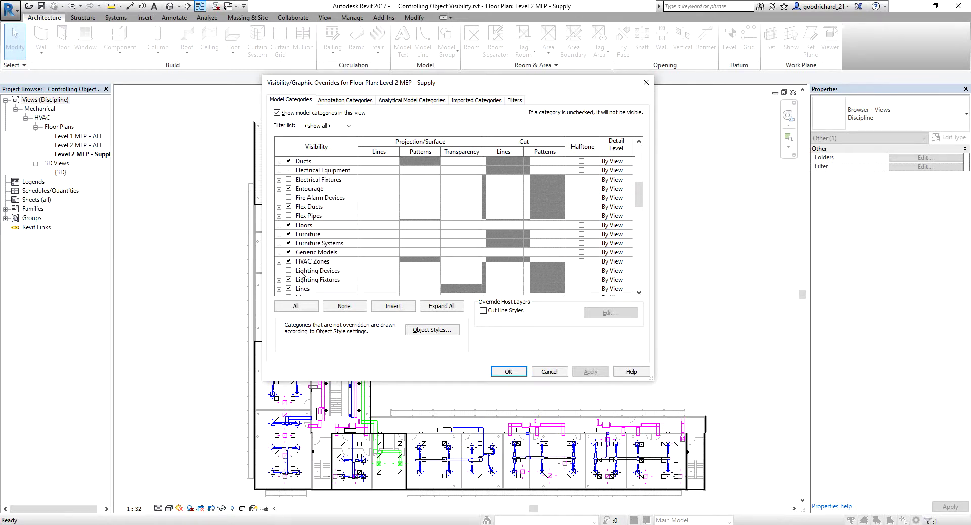
left_click(291, 262)
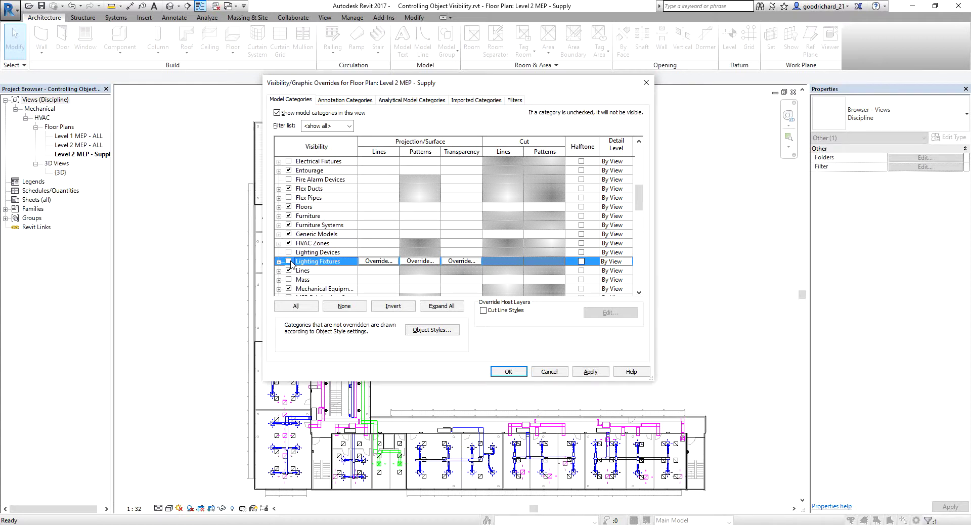
- Hide all annotation categories in the Level 2 MEP - Supply plan and accept the visibility overrides
left_click(346, 100)
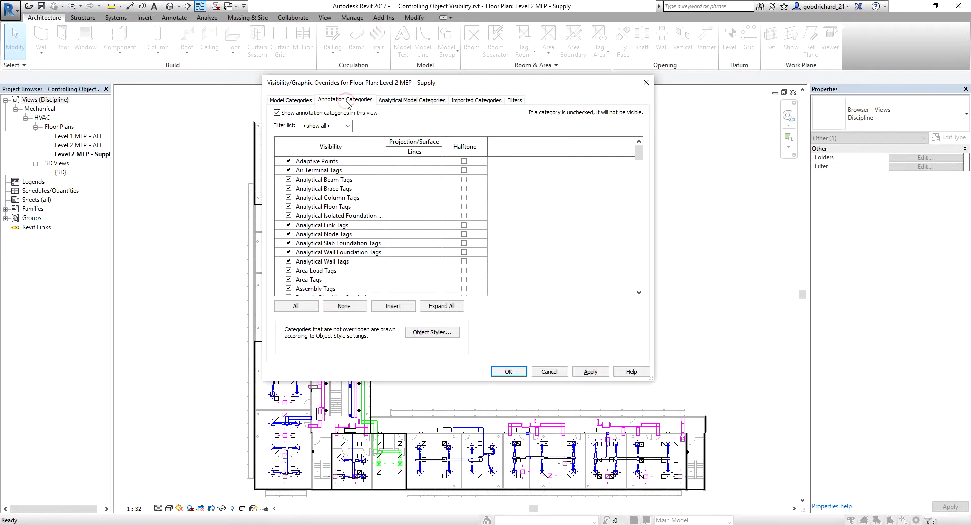
left_click(278, 113)
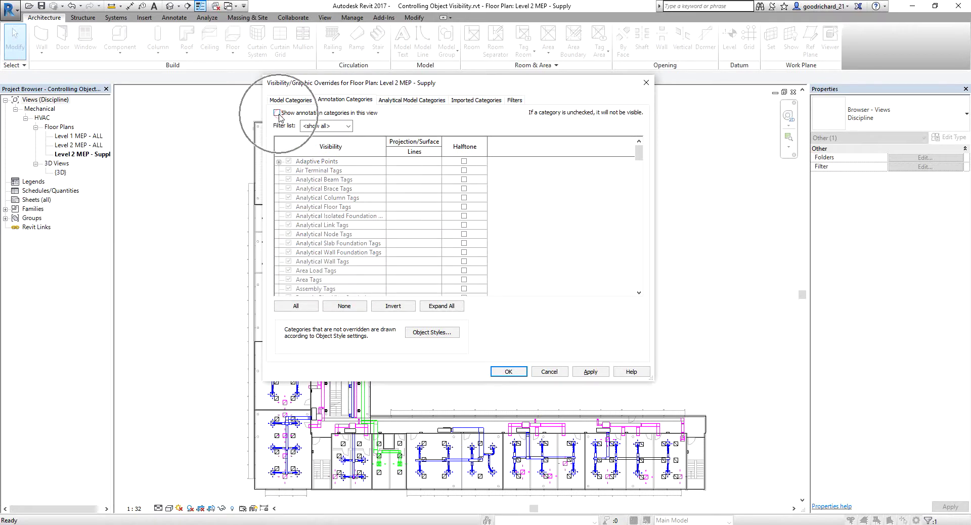
left_click(503, 371)
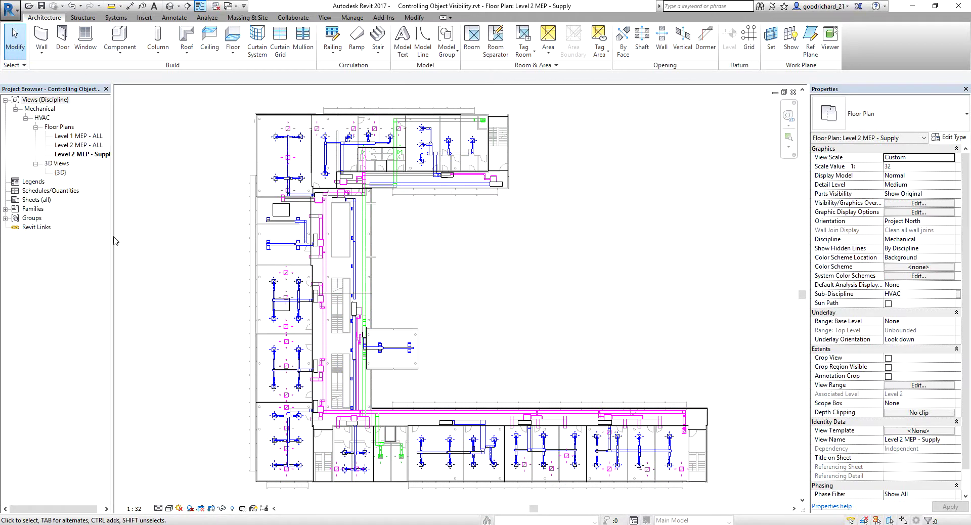
- Create a view template named MEP - Supply from the Level 2 MEP - Supply plan
left_click_drag(112, 240, 135, 241)
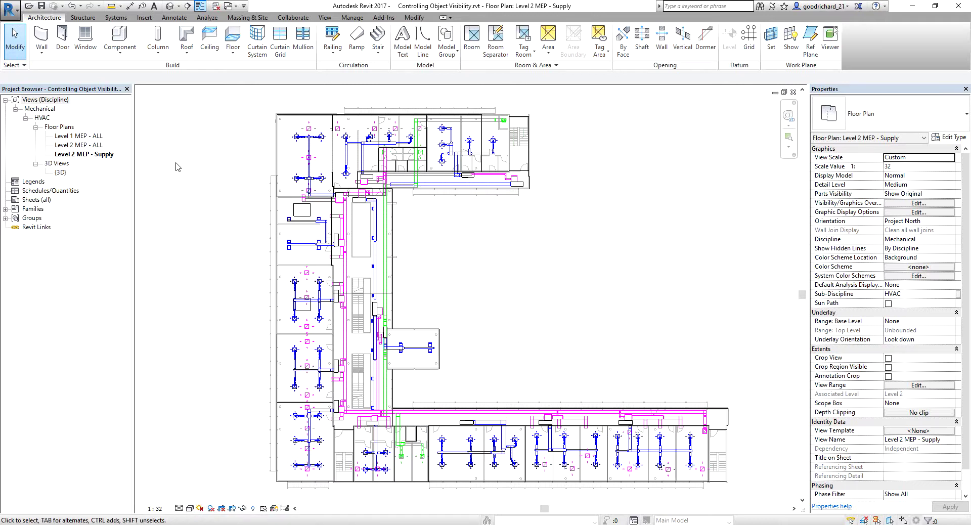
left_click(87, 160)
right_click(89, 159)
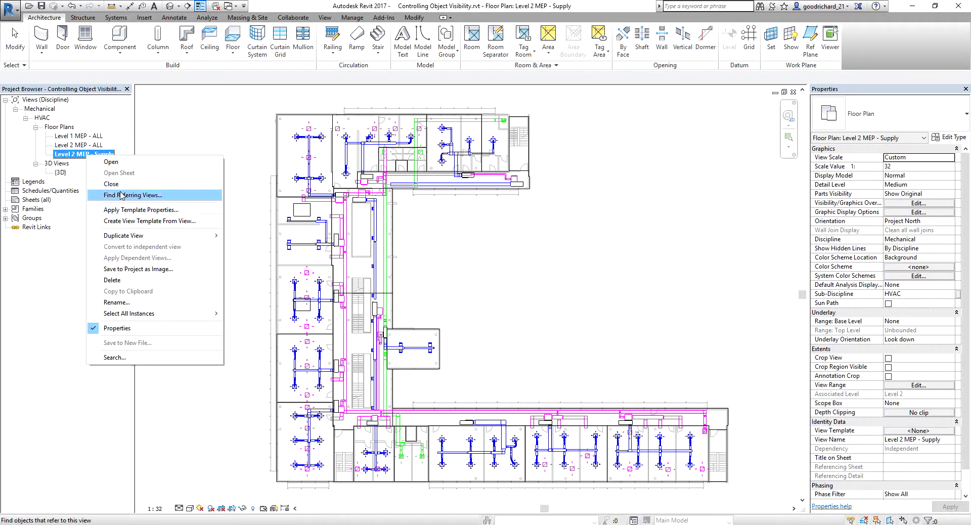
left_click(123, 221)
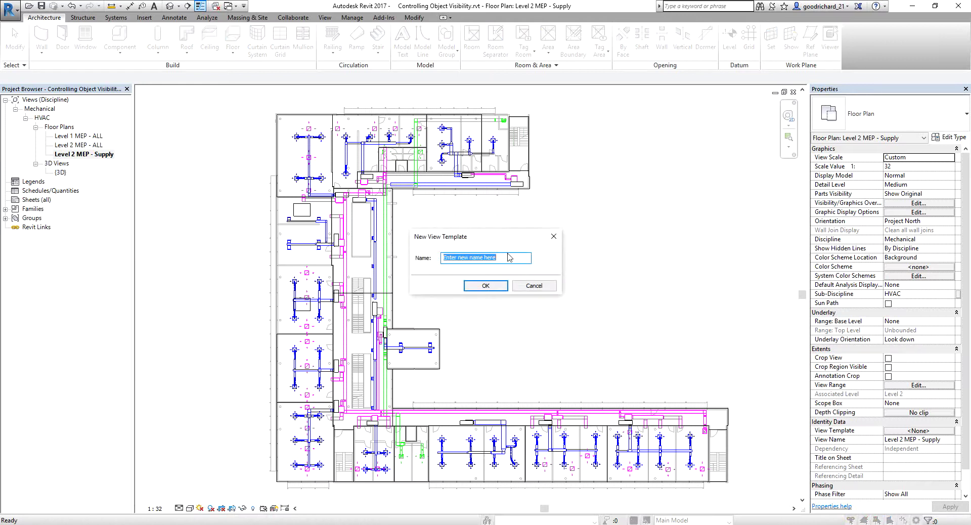
left_click_drag(508, 257, 427, 259)
type("MEP - Supply")
left_click(496, 287)
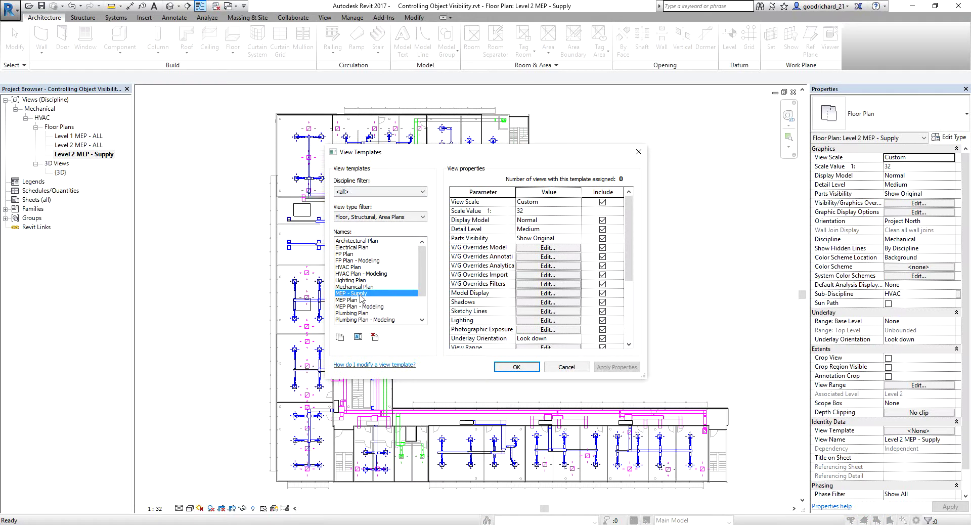
- Set the Return System and Exhaust System filters to halftone in the MEP - Supply view template and save the template
left_click_drag(466, 157, 578, 152)
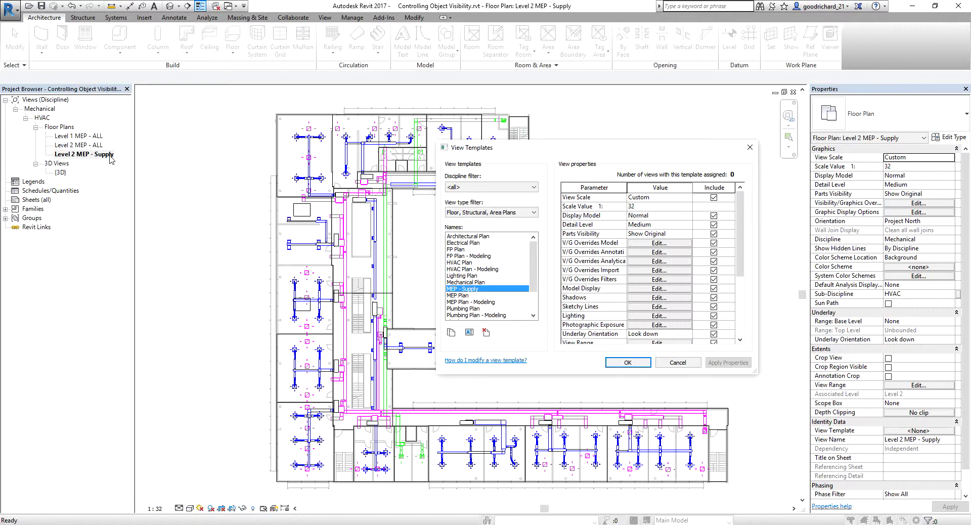
left_click(467, 289)
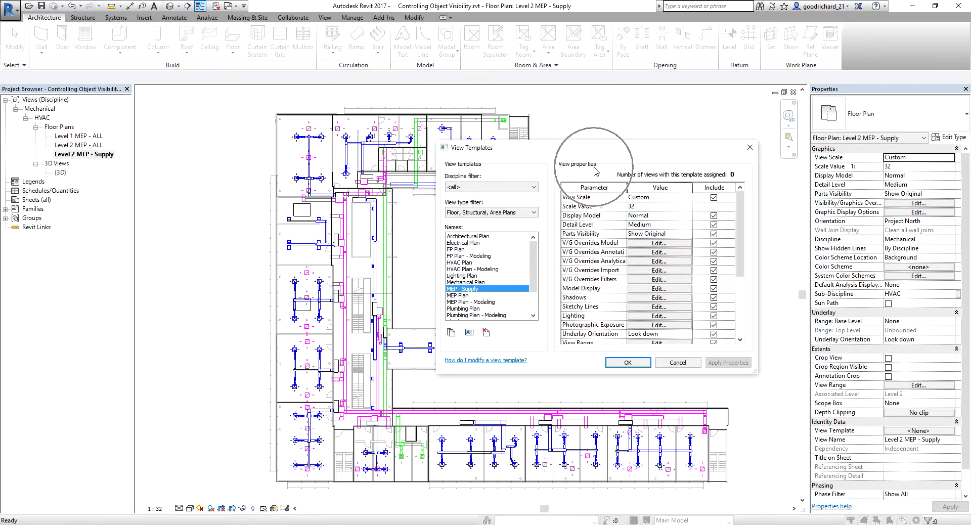
left_click(653, 281)
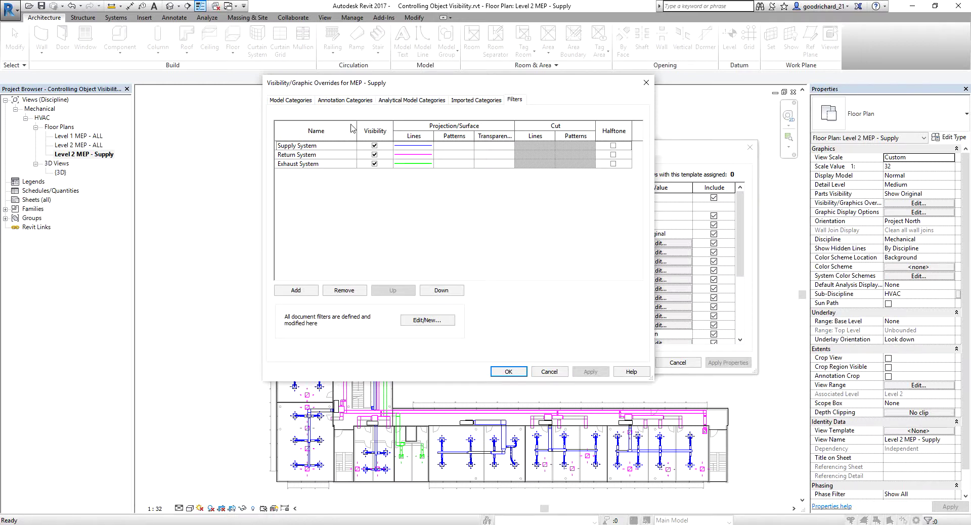
left_click(306, 159)
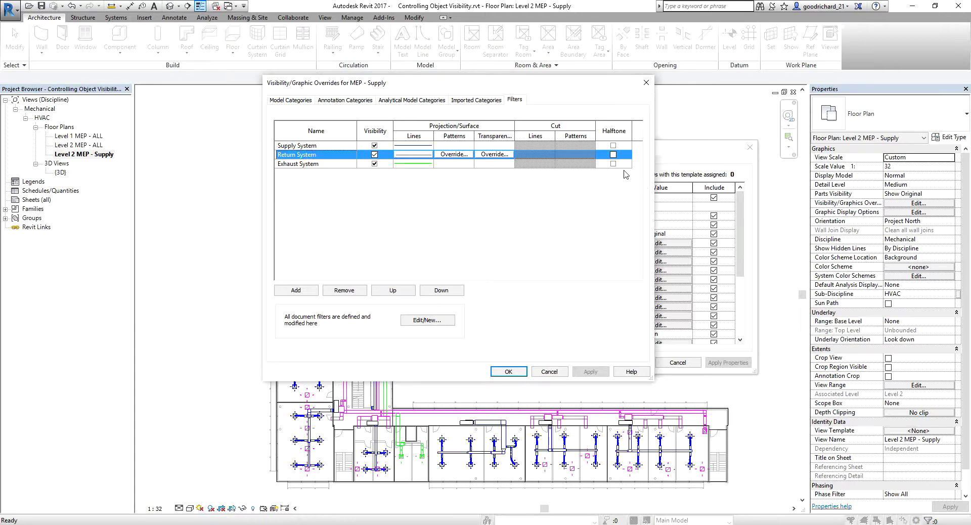
left_click(613, 155)
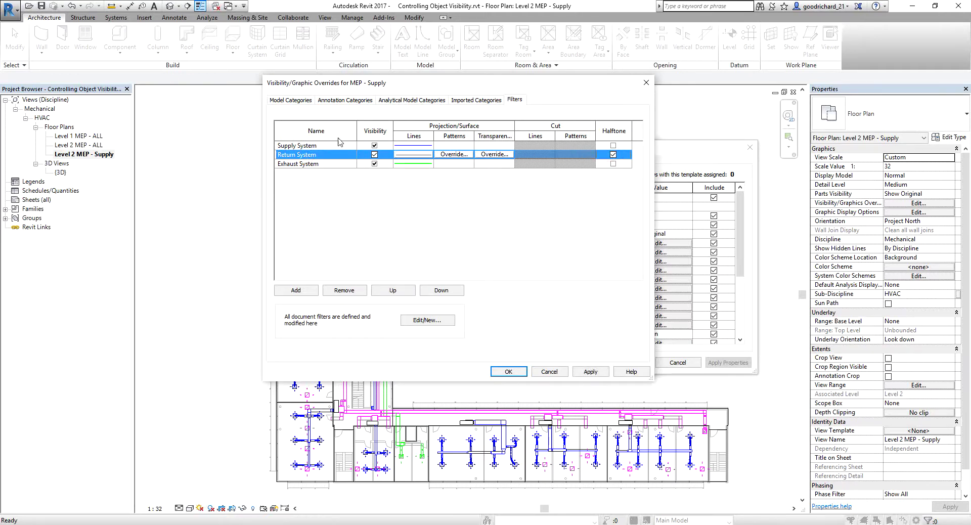
left_click(319, 164)
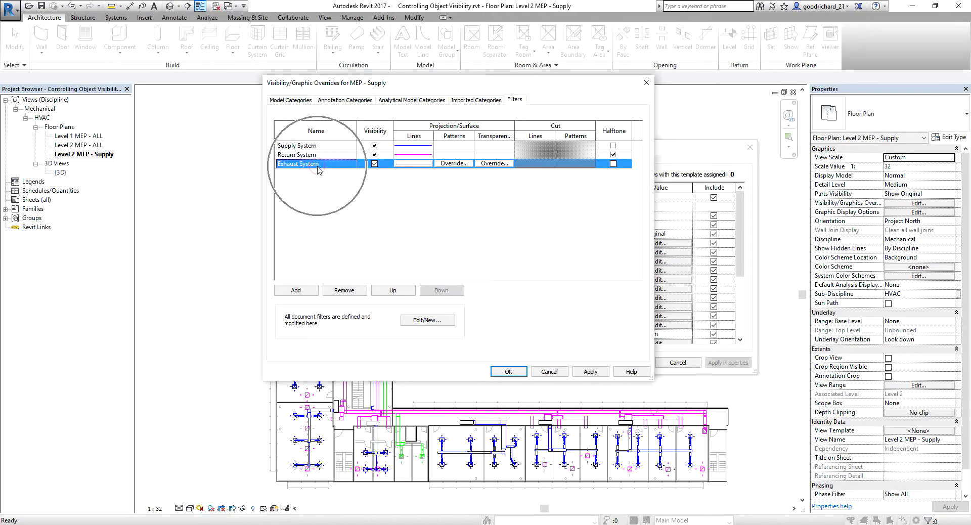
left_click(613, 165)
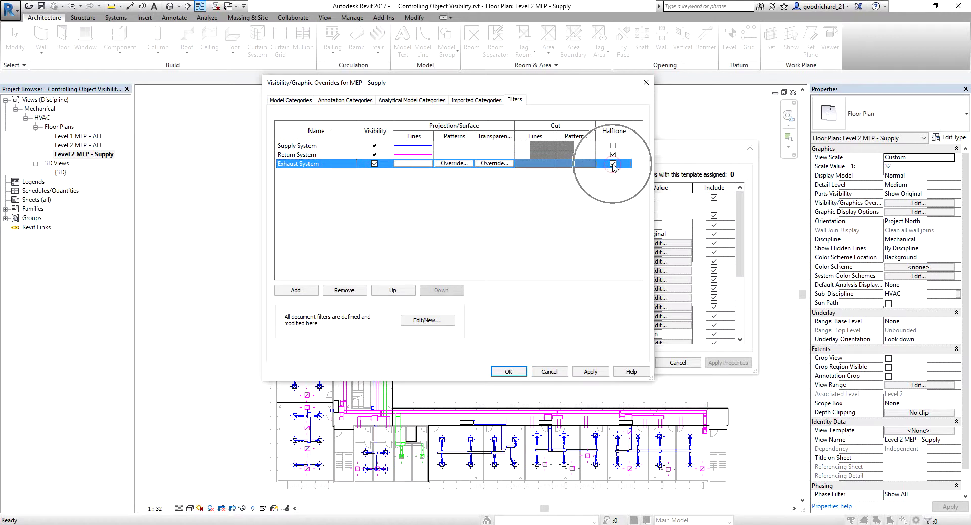
left_click(591, 372)
left_click(509, 372)
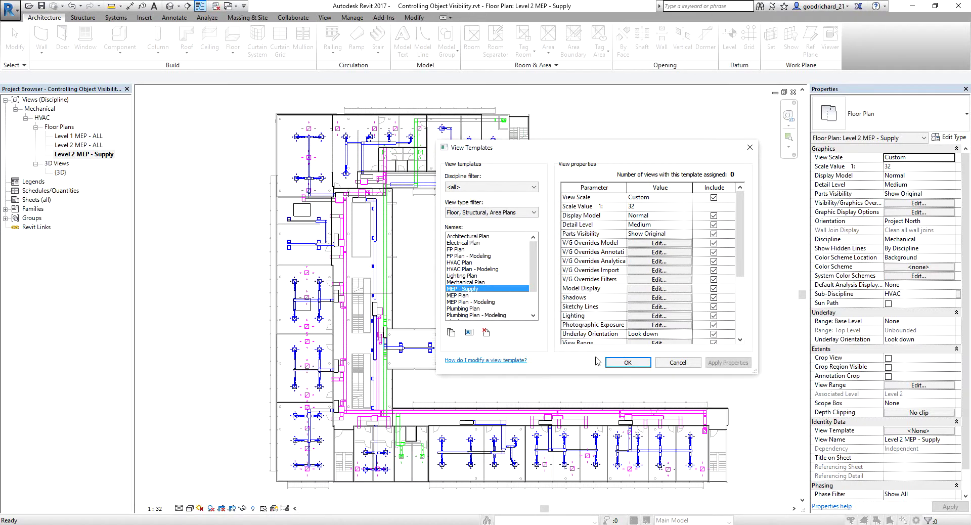
left_click(626, 364)
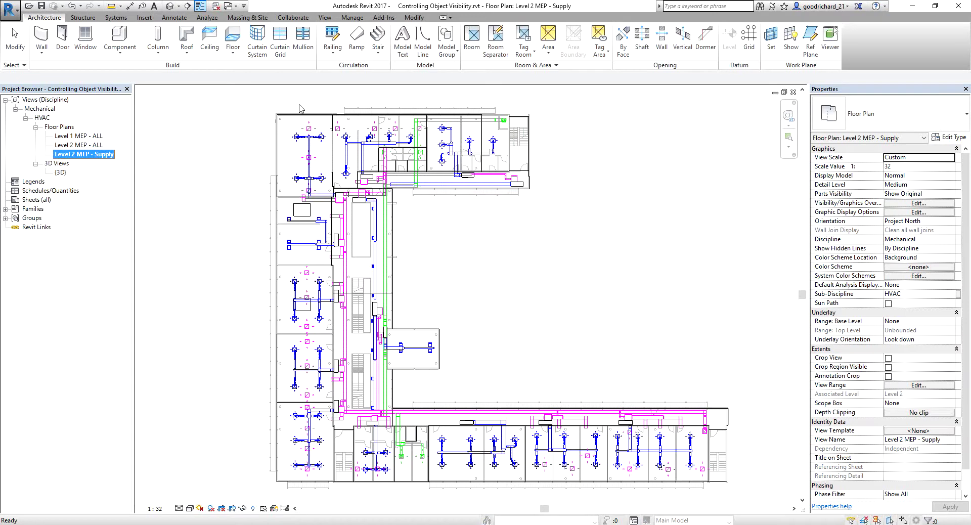
- Apply the MEP - Supply view template's properties to the Level 2 MEP - Supply plan
left_click(223, 182)
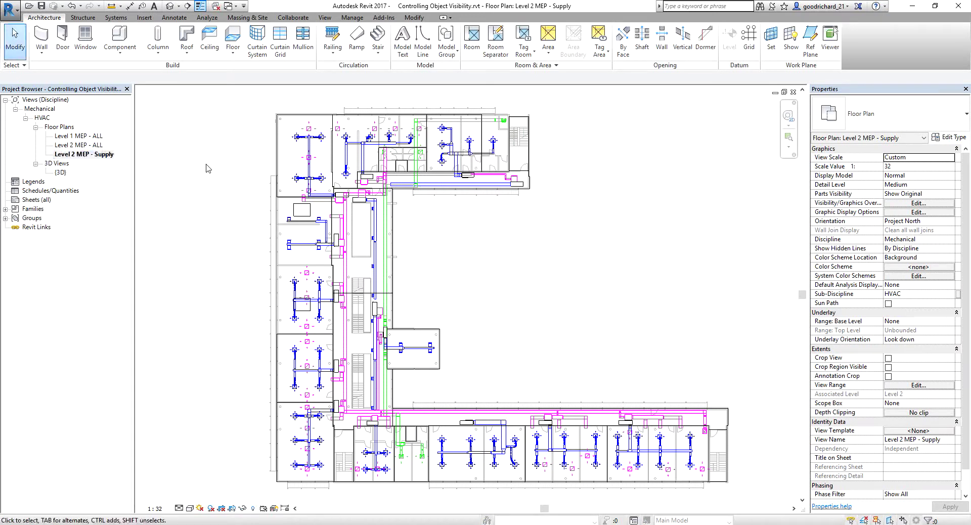
right_click(99, 157)
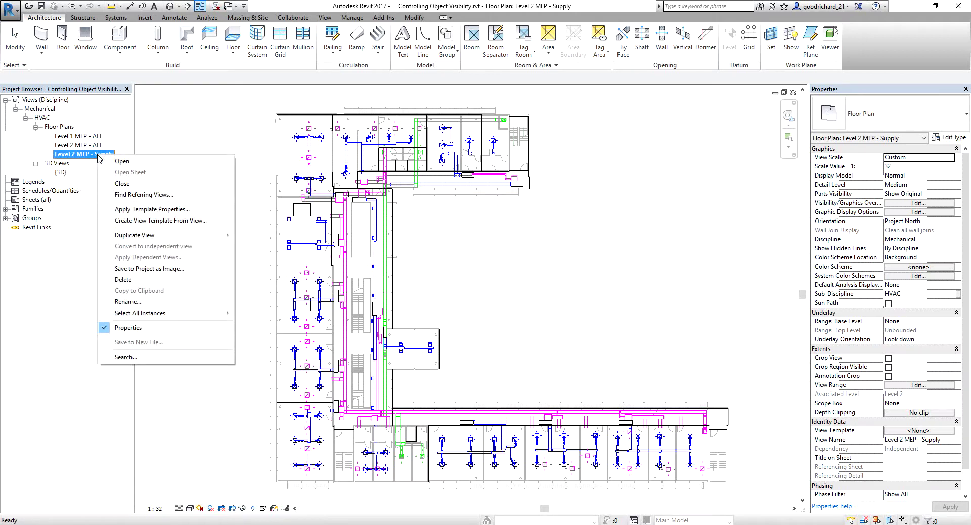
left_click(150, 209)
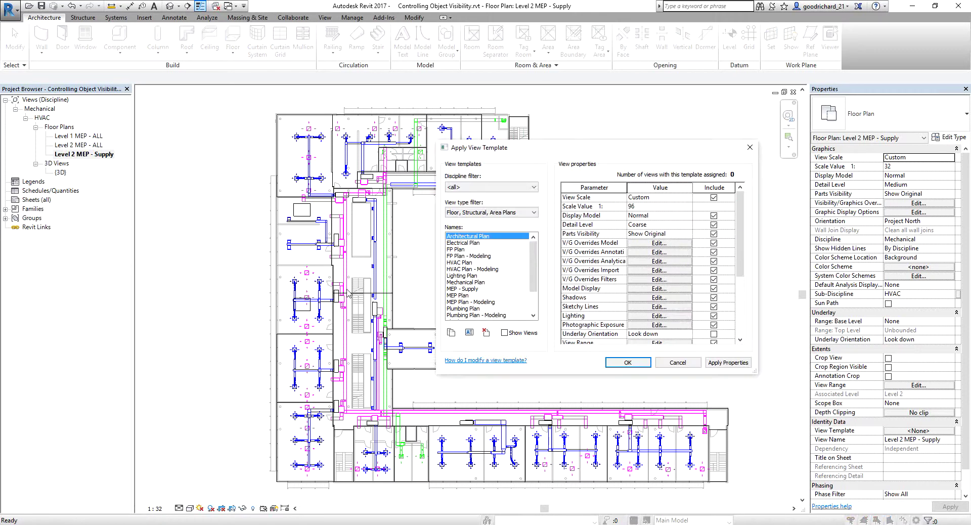
left_click(468, 290)
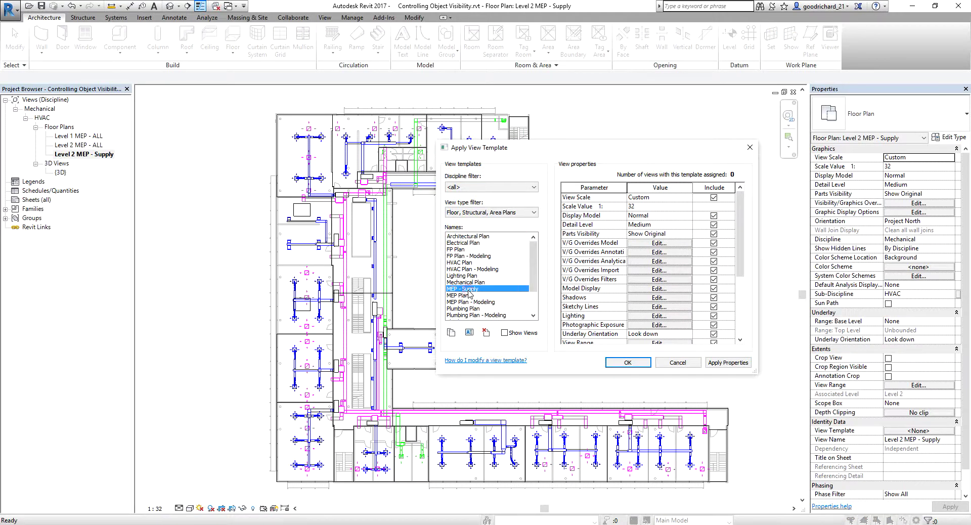
left_click(628, 363)
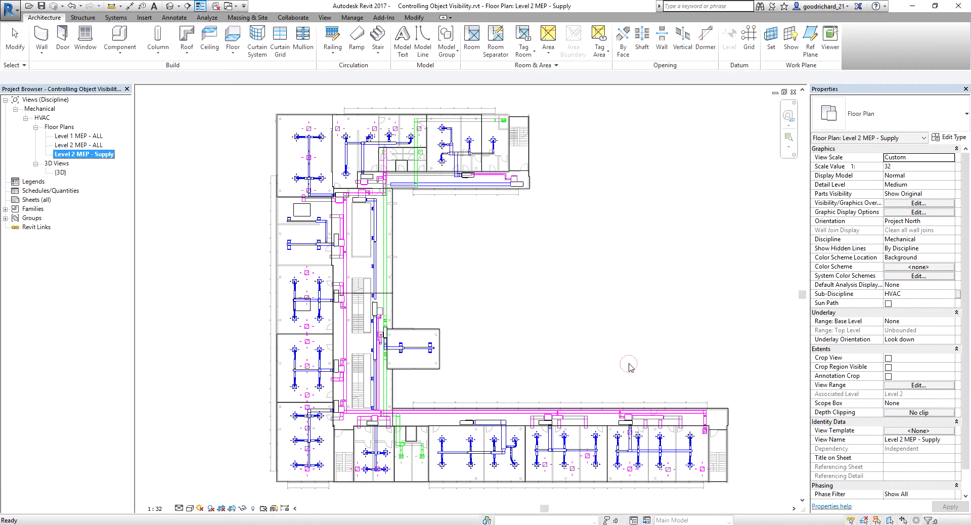
left_click(495, 269)
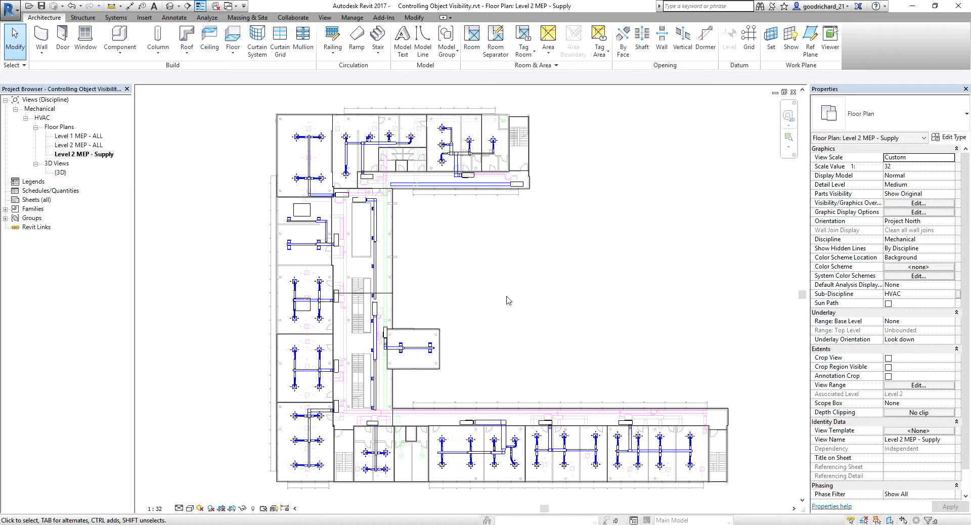
- Duplicate the Level 1 MEP - ALL plan with detailing and name the copy Level 1 MEP - Supply
right_click(80, 137)
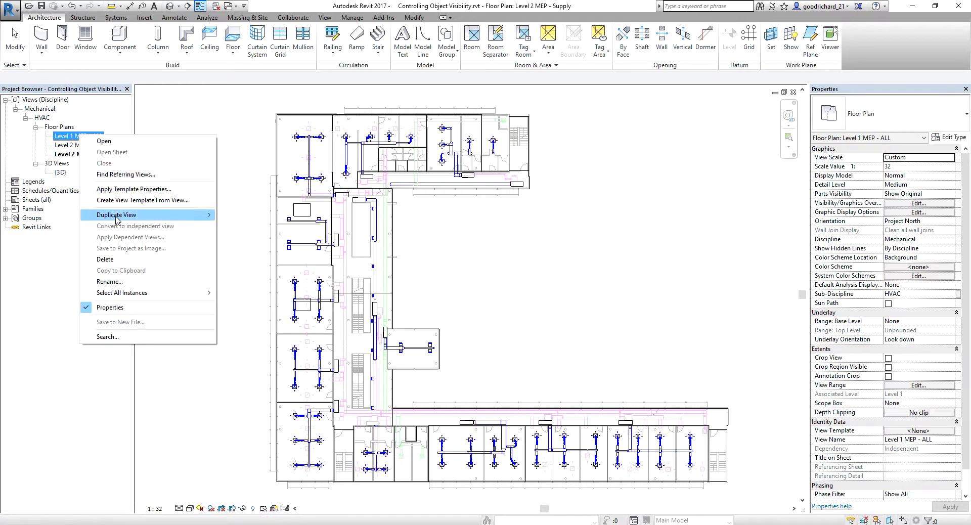
mouse_move(207, 218)
left_click(250, 226)
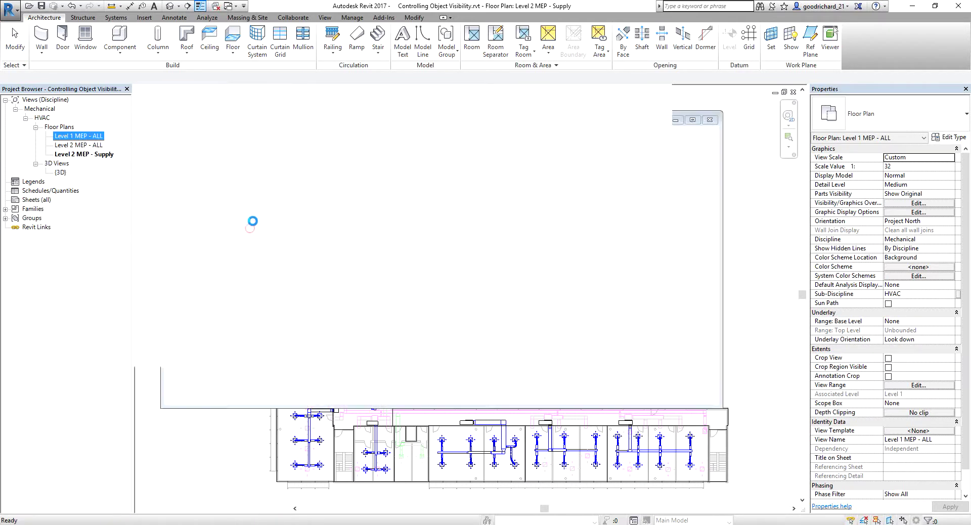
left_click(97, 145)
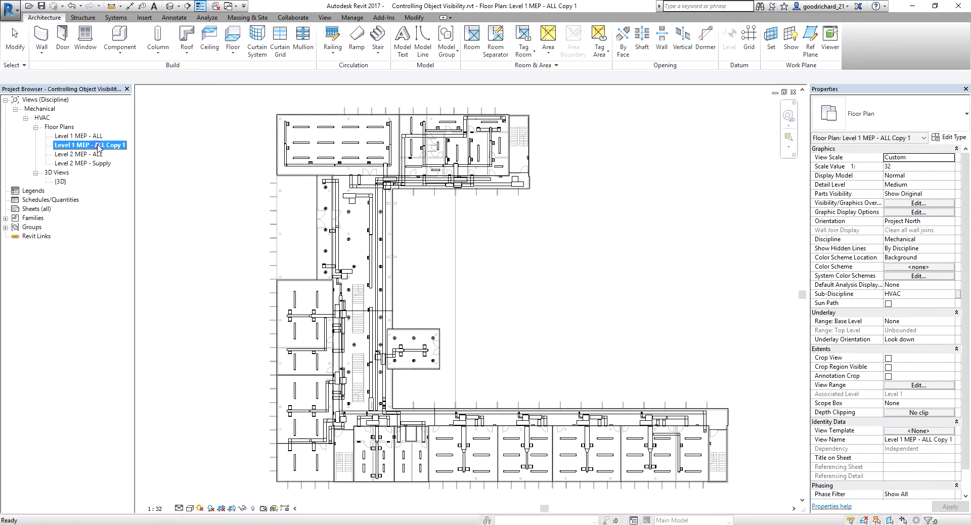
key("F2")
left_click(511, 258)
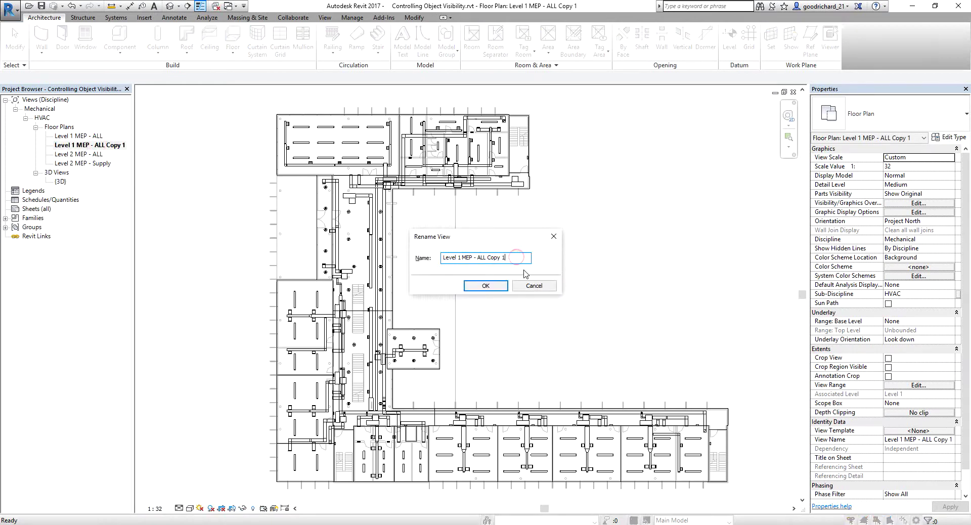
key("BackSpace")
key("BackSpace")
left_click(486, 286)
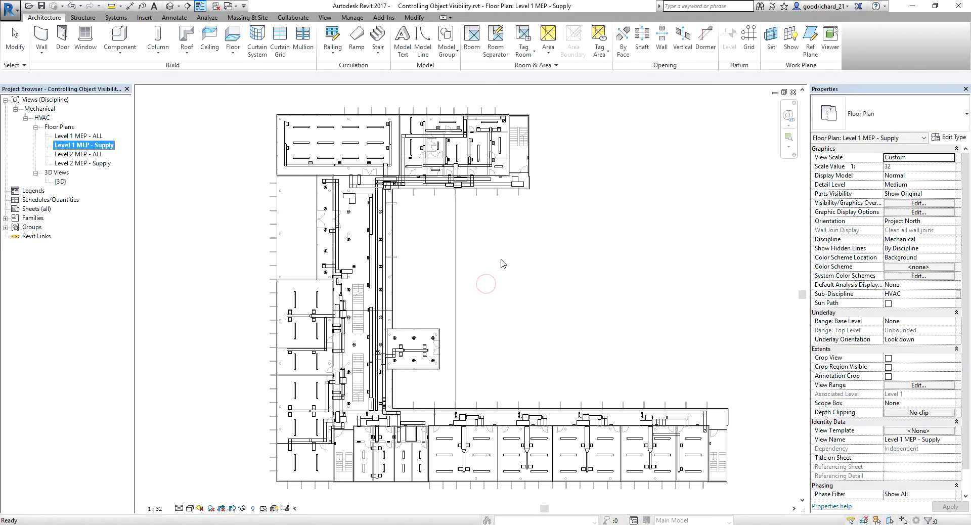
- View the Level 2 MEP - Supply plan for comparison and return to the Level 1 MEP - Supply plan
right_click(92, 146)
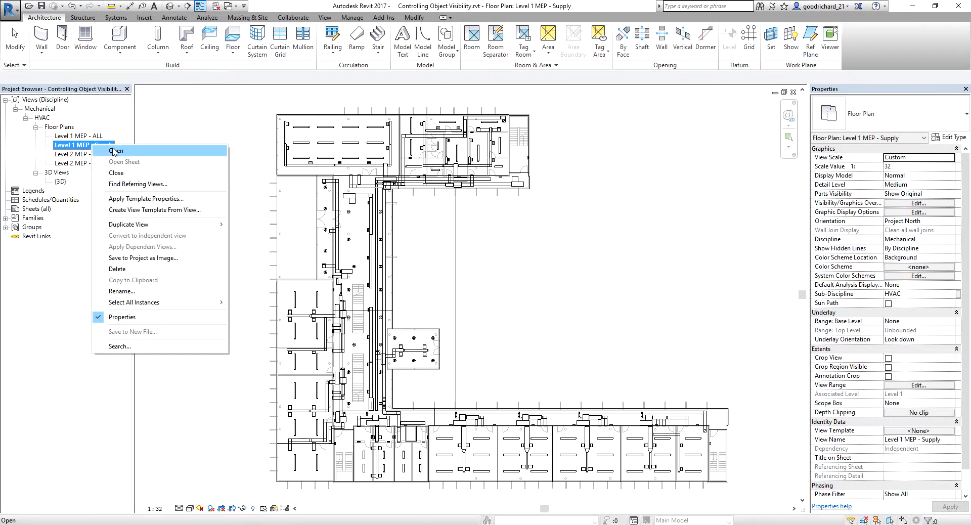
left_click(178, 110)
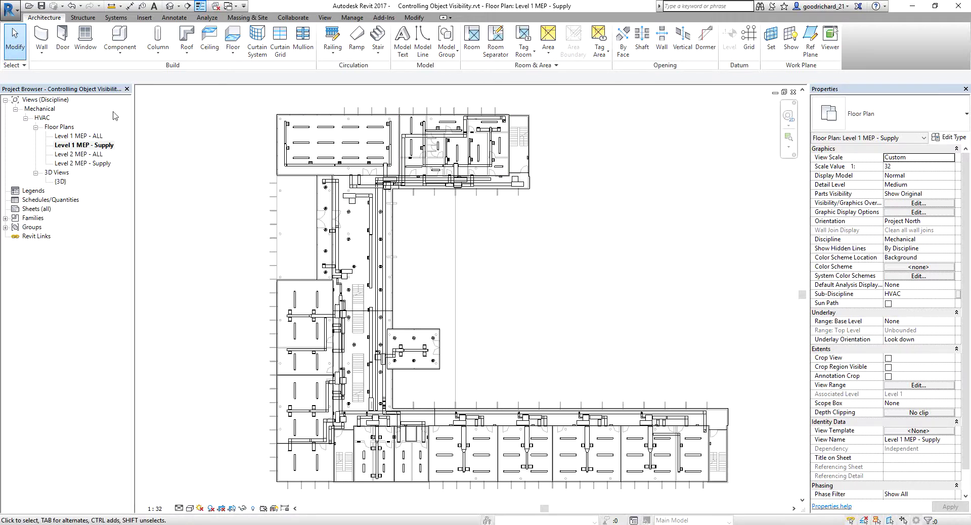
double_click(93, 164)
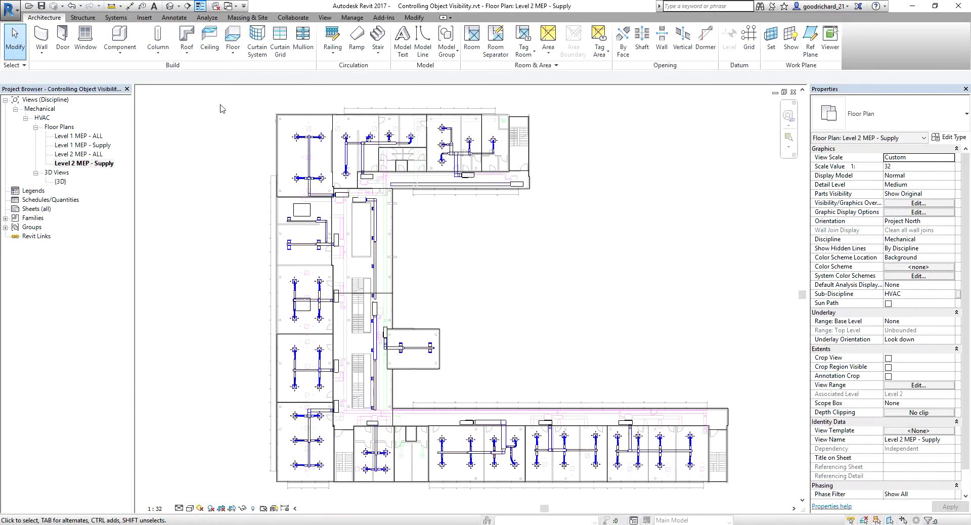
double_click(94, 145)
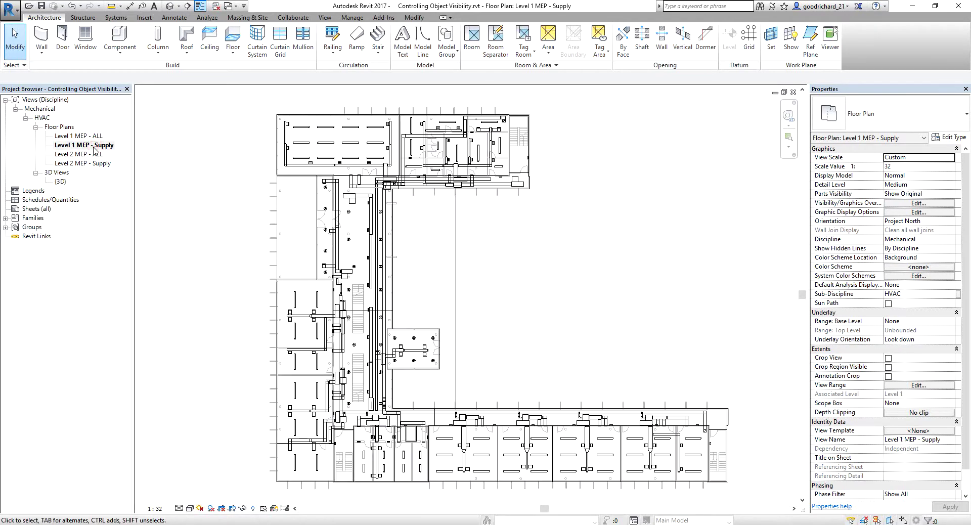
- Apply the MEP - Supply view template's properties to the Level 1 MEP - Supply plan
right_click(94, 150)
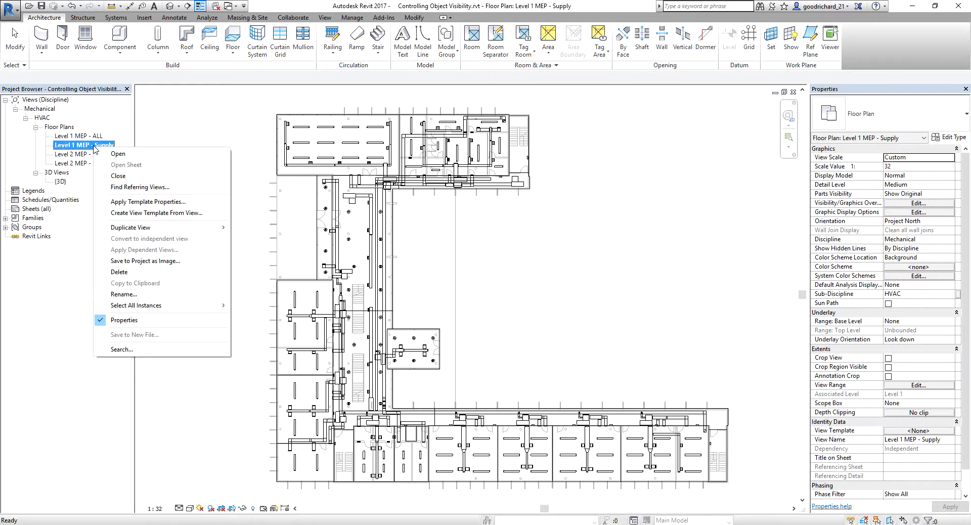
left_click(151, 202)
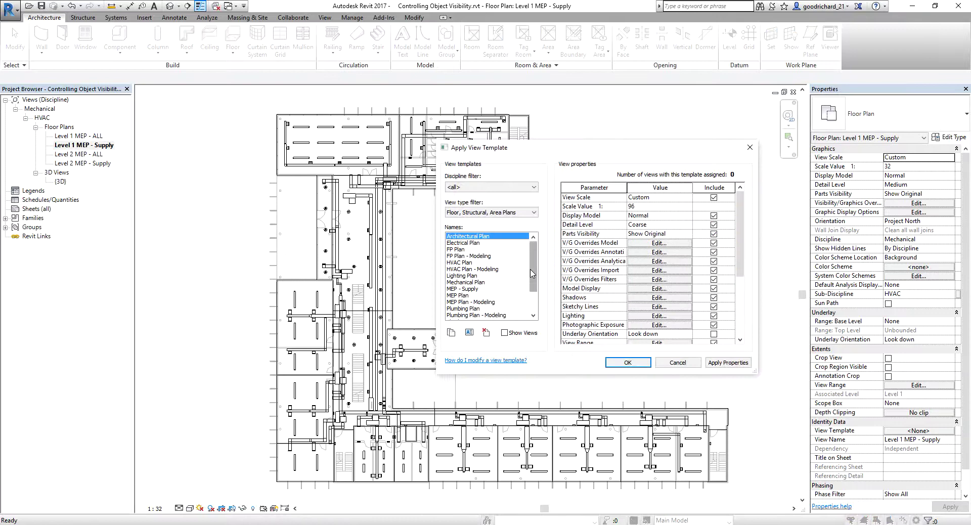
left_click(472, 289)
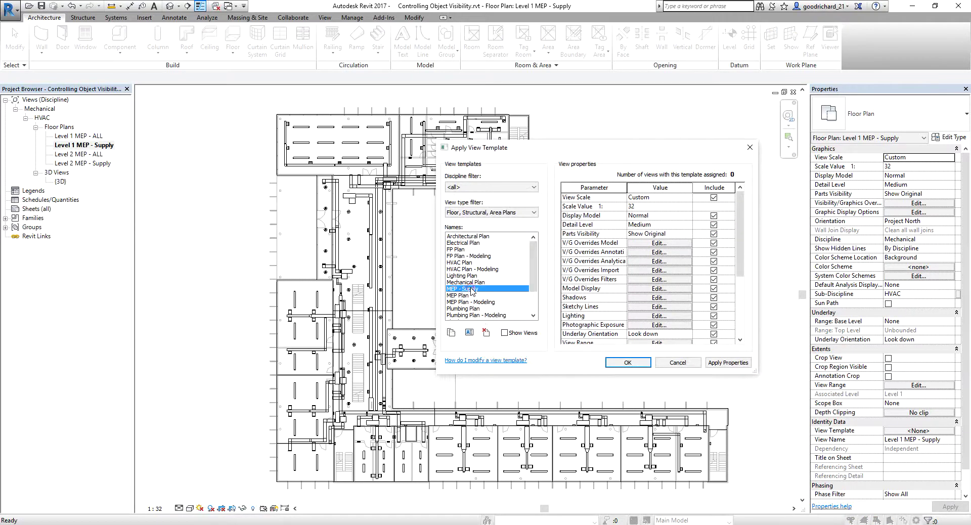
left_click(627, 362)
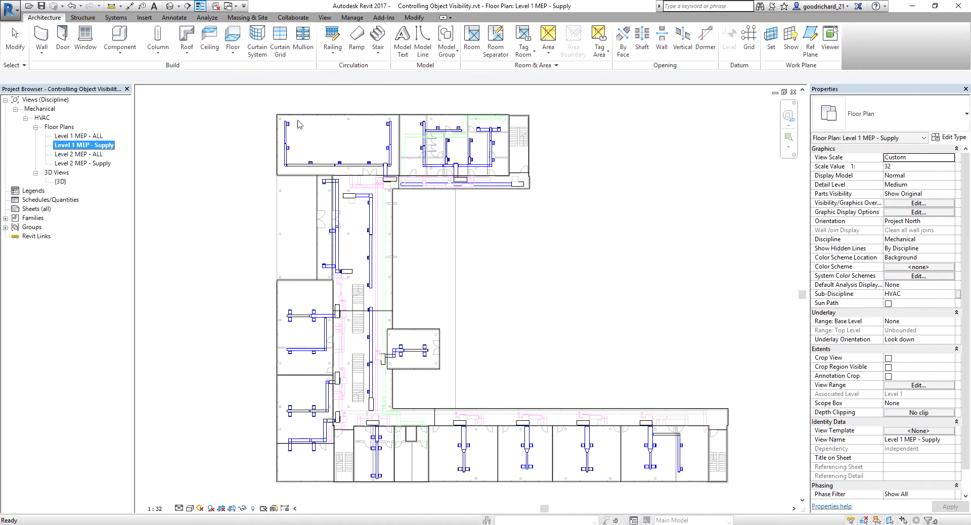
left_click(588, 208)
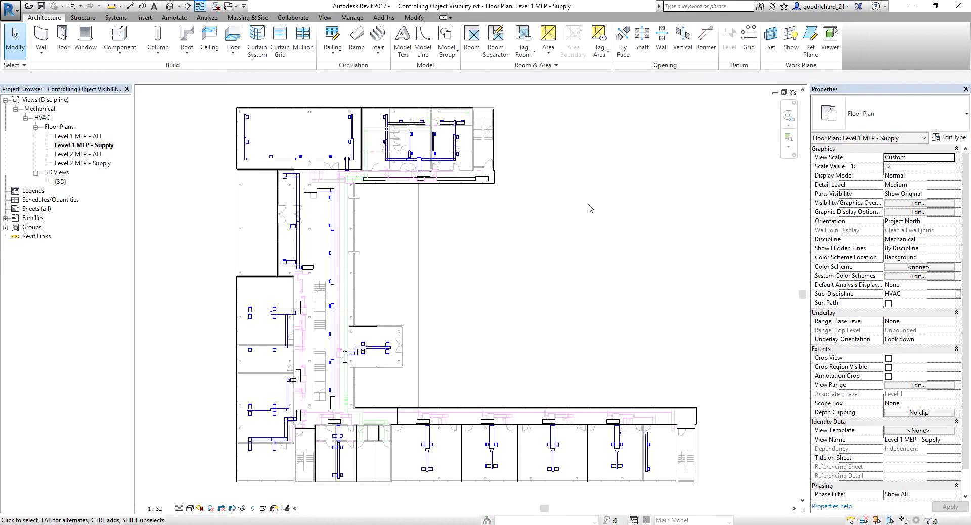